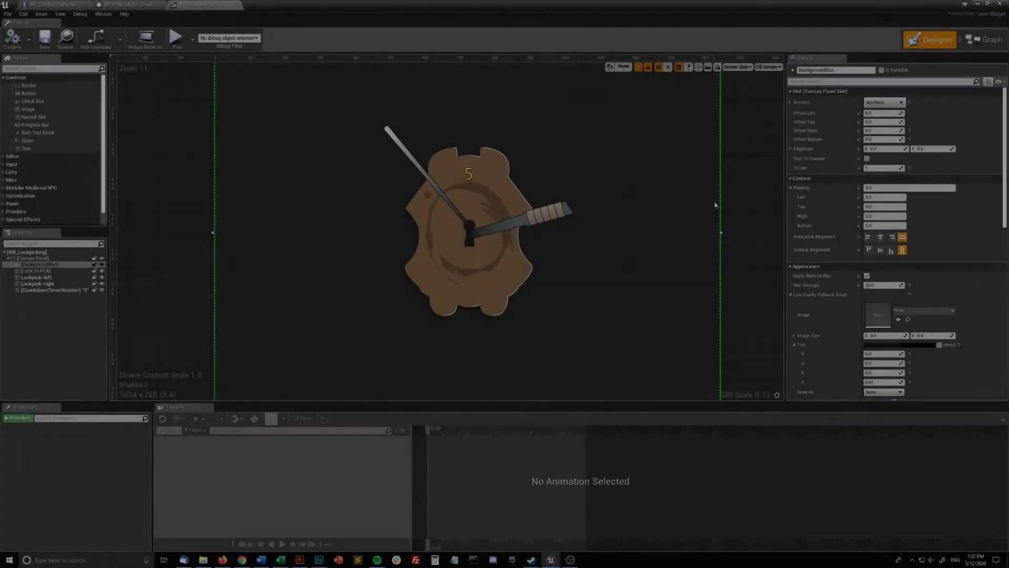
pyautogui.click(755, 200)
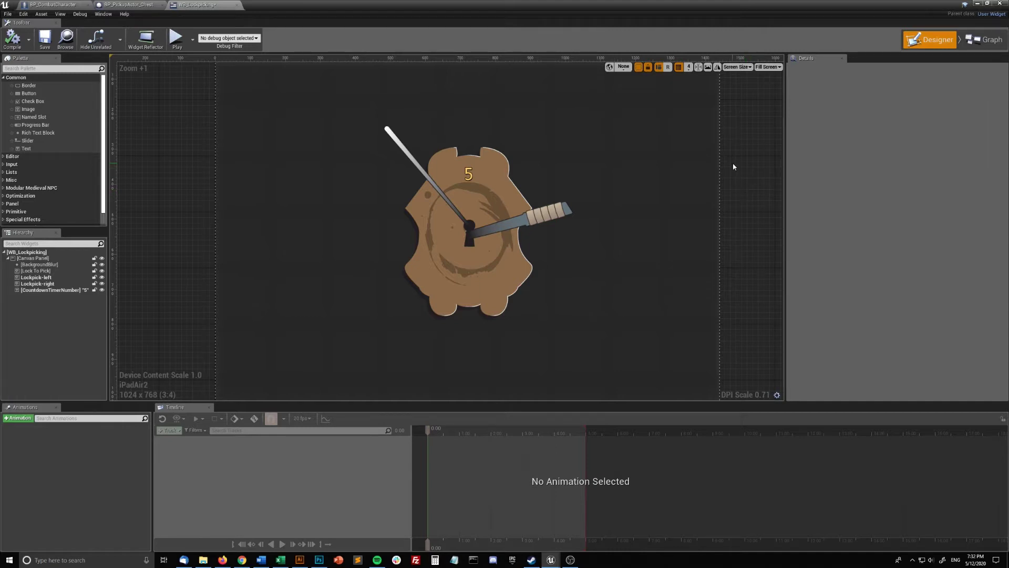
pyautogui.click(376, 127)
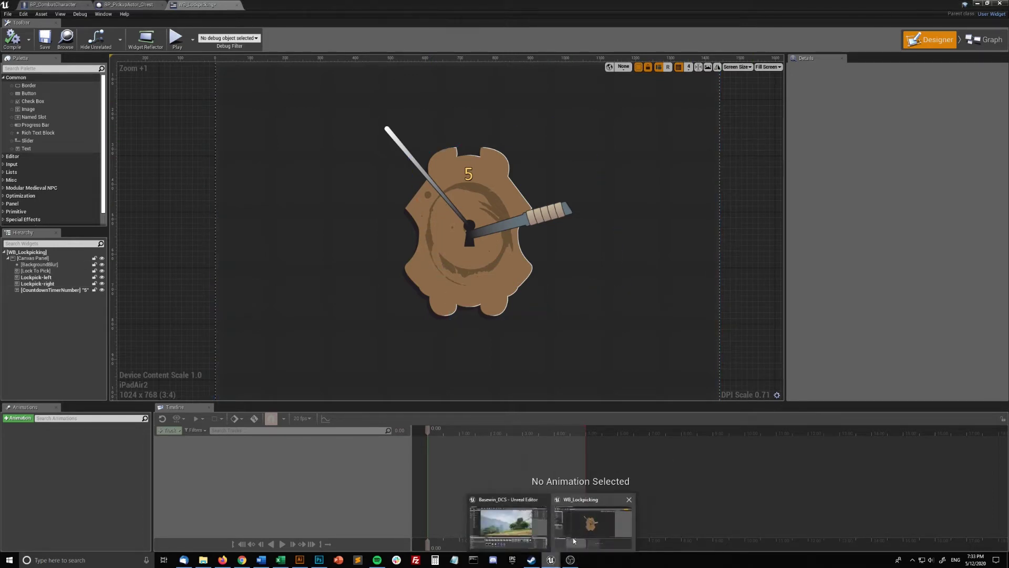
# - Return to the level editor, play the level, walk to the locked chest by the cabin and try its lockpicking minigame
pyautogui.click(978, 3)
pyautogui.click(410, 30)
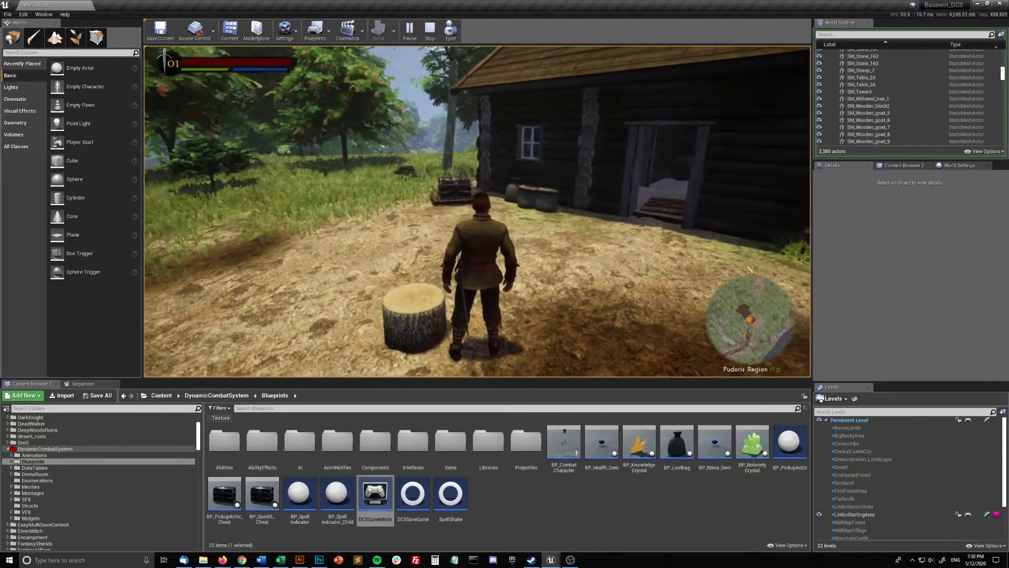
pyautogui.press('w')
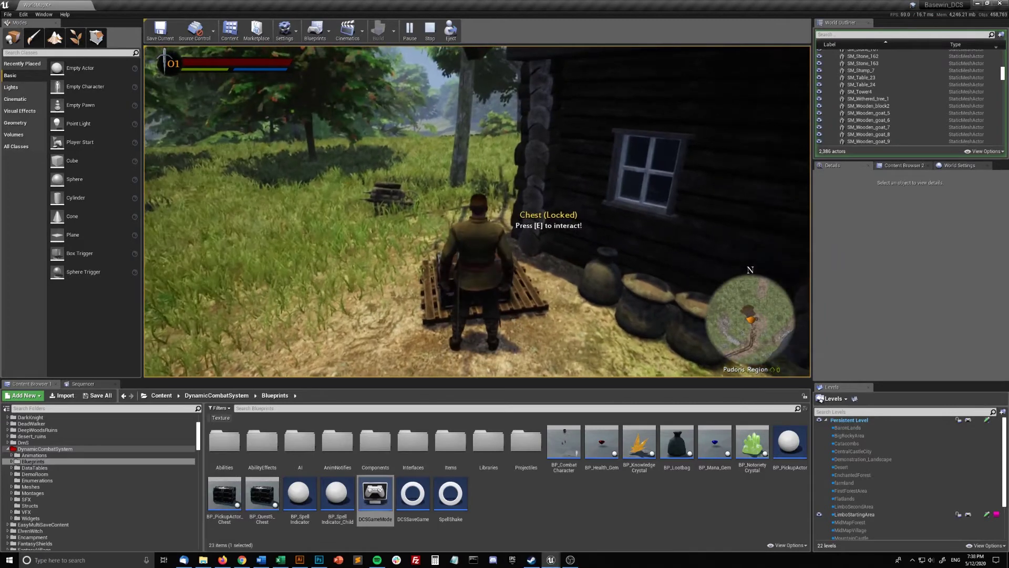
pyautogui.press('e')
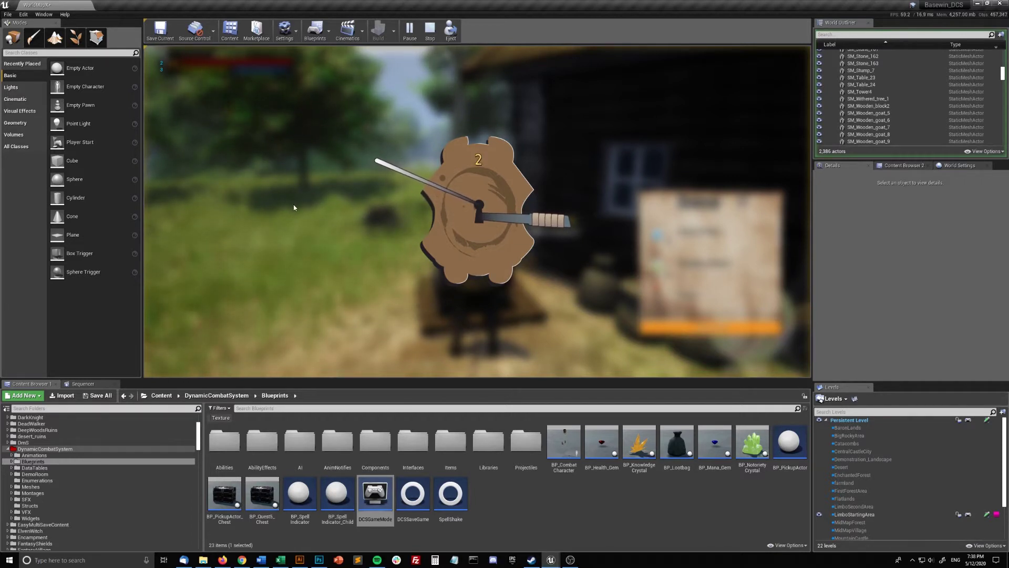
pyautogui.press('d')
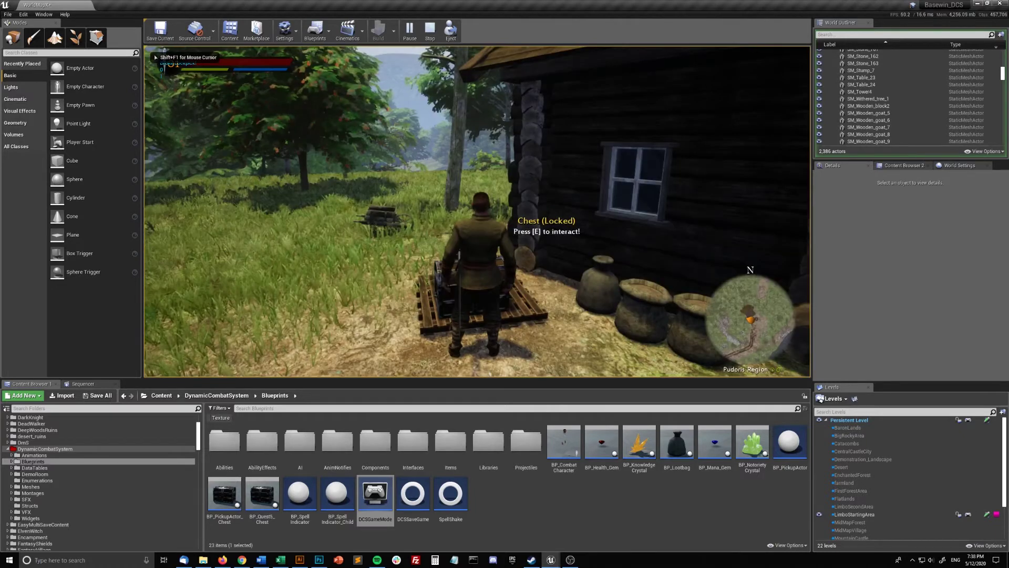
# - Step away from the locked chest, return to it, try the lockpicking minigame again and leave it
pyautogui.press('s')
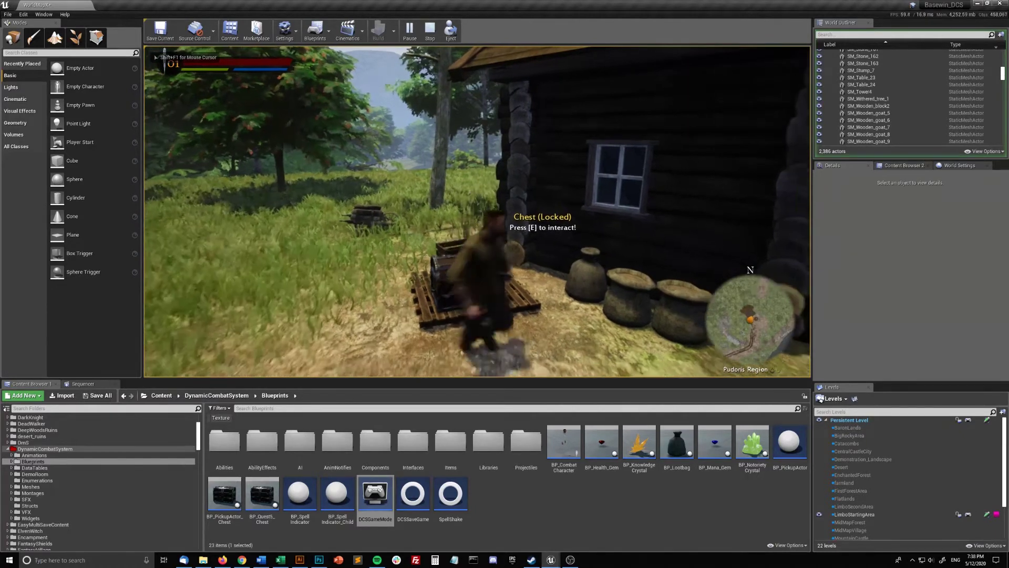
pyautogui.press('w')
pyautogui.press('w')
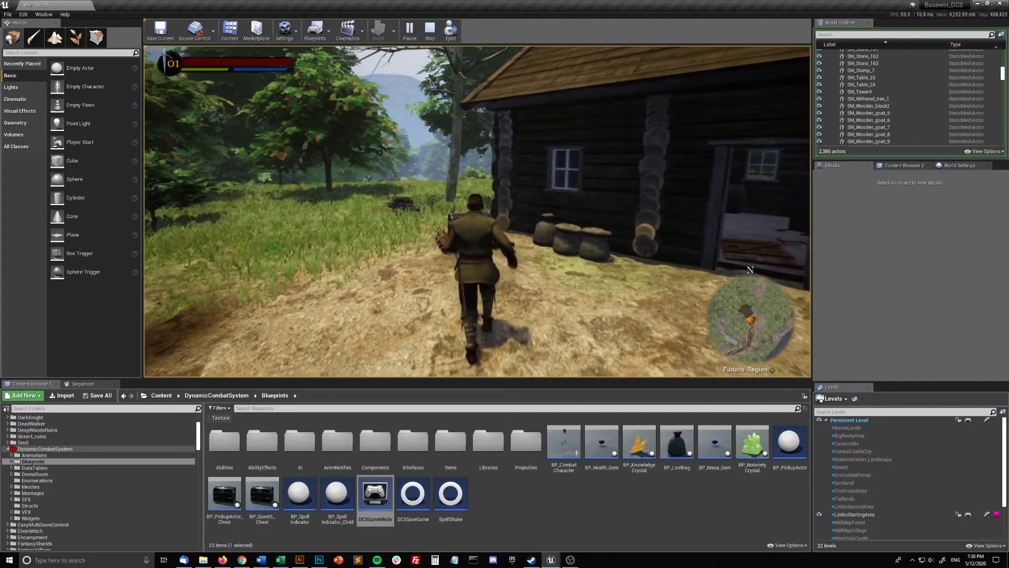
pyautogui.press('e')
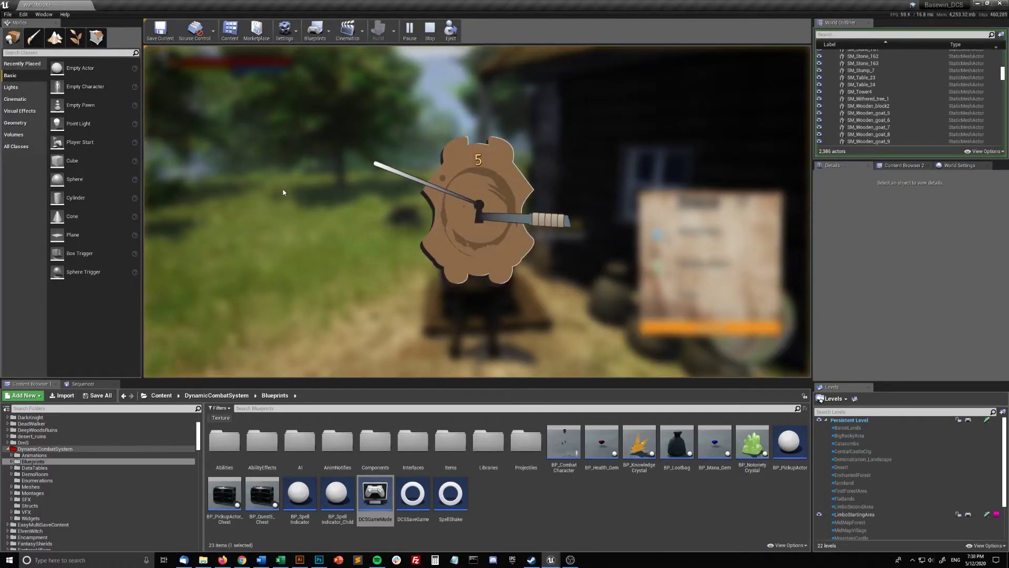
pyautogui.press('d')
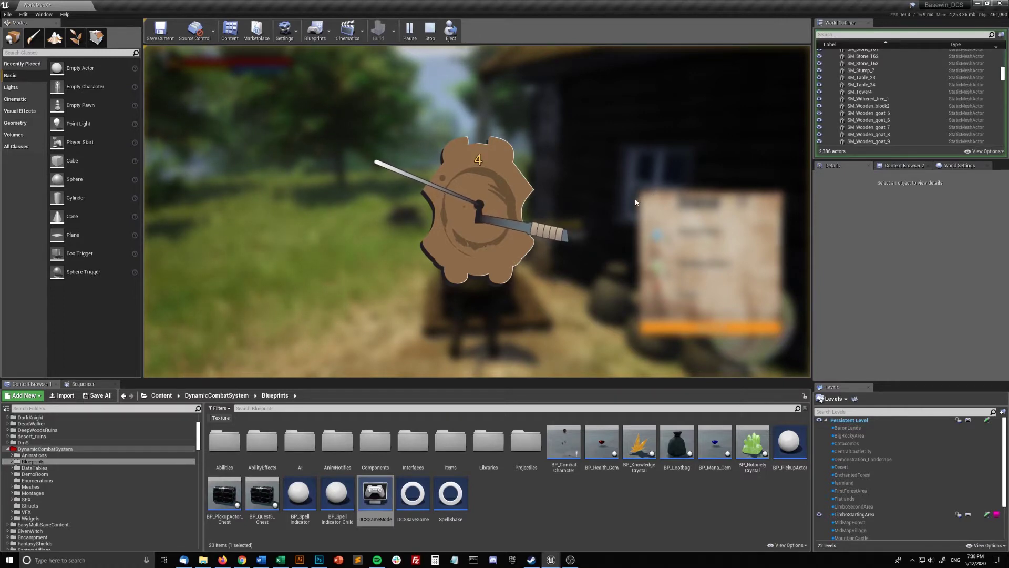
pyautogui.press('Escape')
pyautogui.press('f')
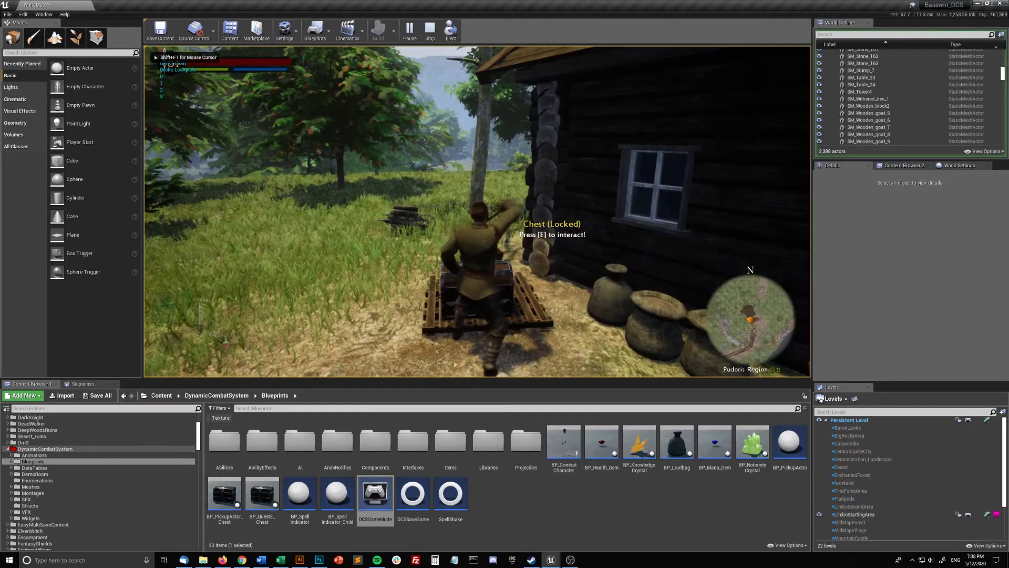
# - Interact with the locked chest once more, pick its lock by turning the right lockpick, and take all the items
pyautogui.press('e')
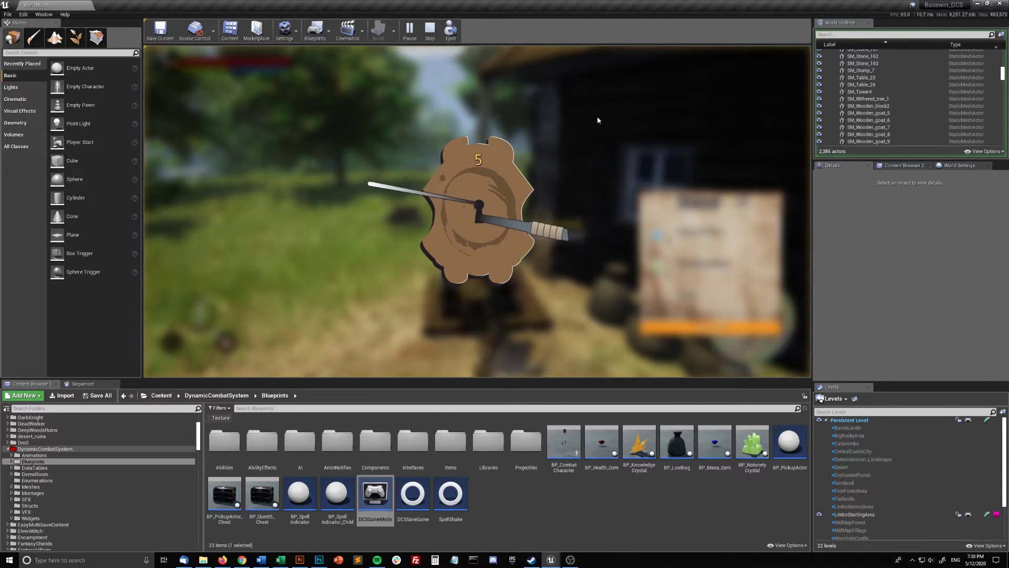
pyautogui.press('d')
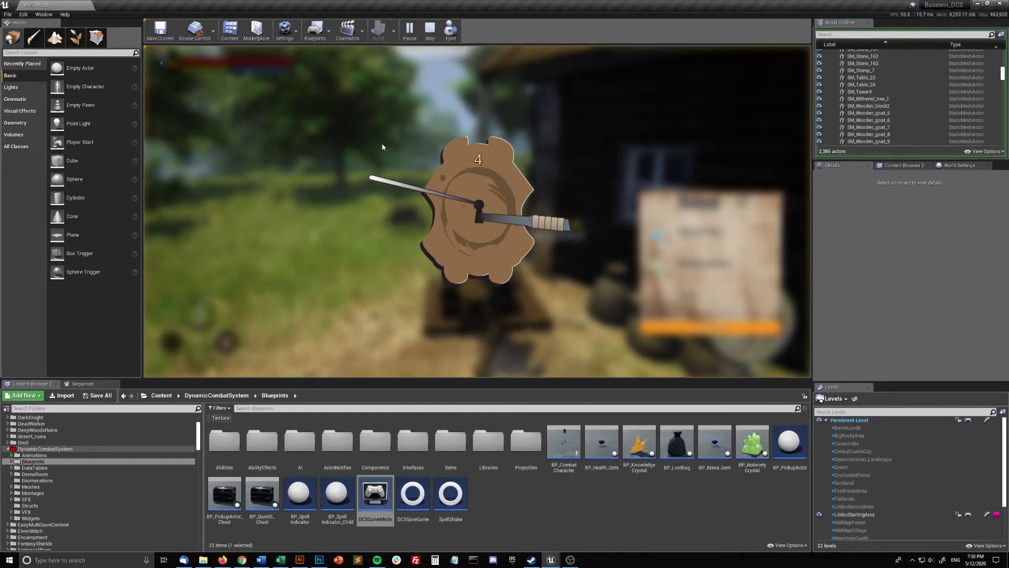
pyautogui.press('d')
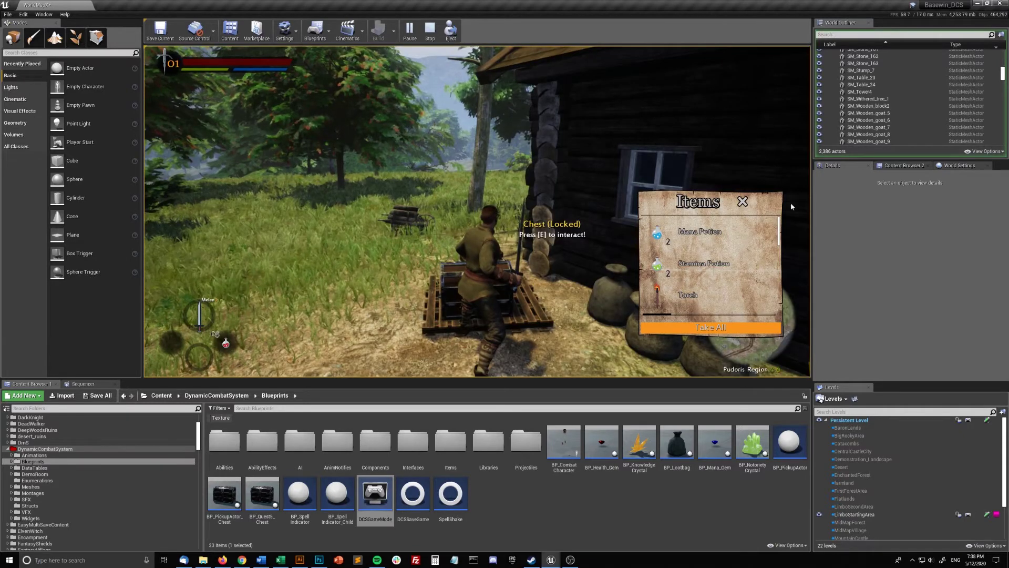
pyautogui.click(739, 327)
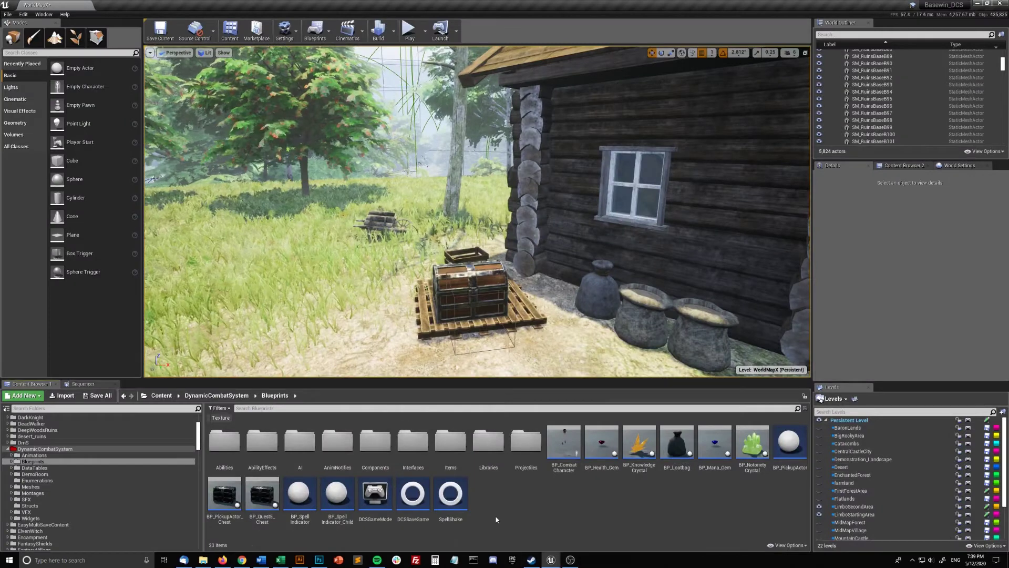
# - Try to create a Widget Blueprint named WB_Lockpicking in the Widgets folder of DynamicCombatSystem
pyautogui.hotkey('alt', 'Left')
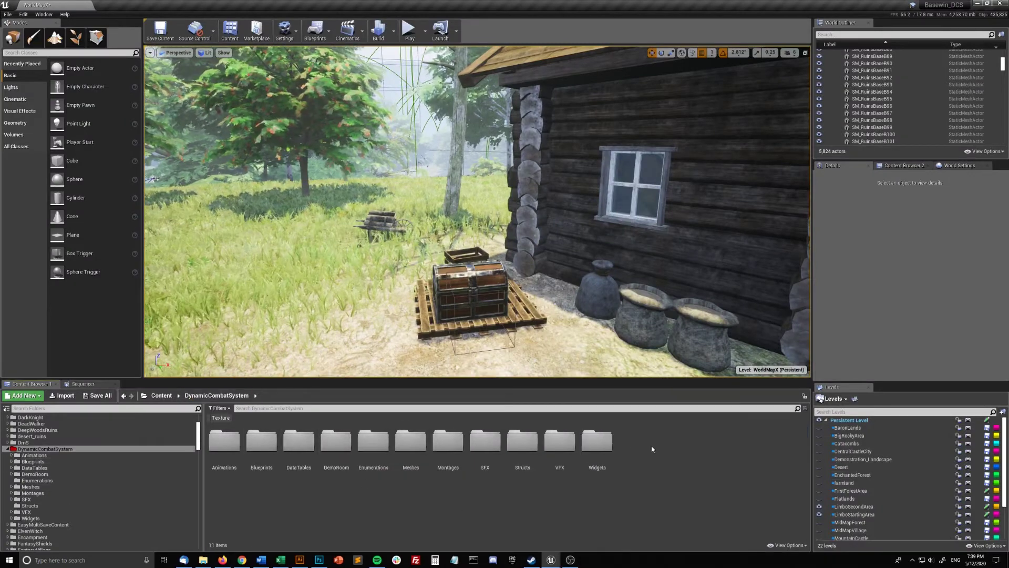
pyautogui.doubleClick(599, 445)
pyautogui.scroll(-2, 598, 456)
pyautogui.rightClick(597, 508)
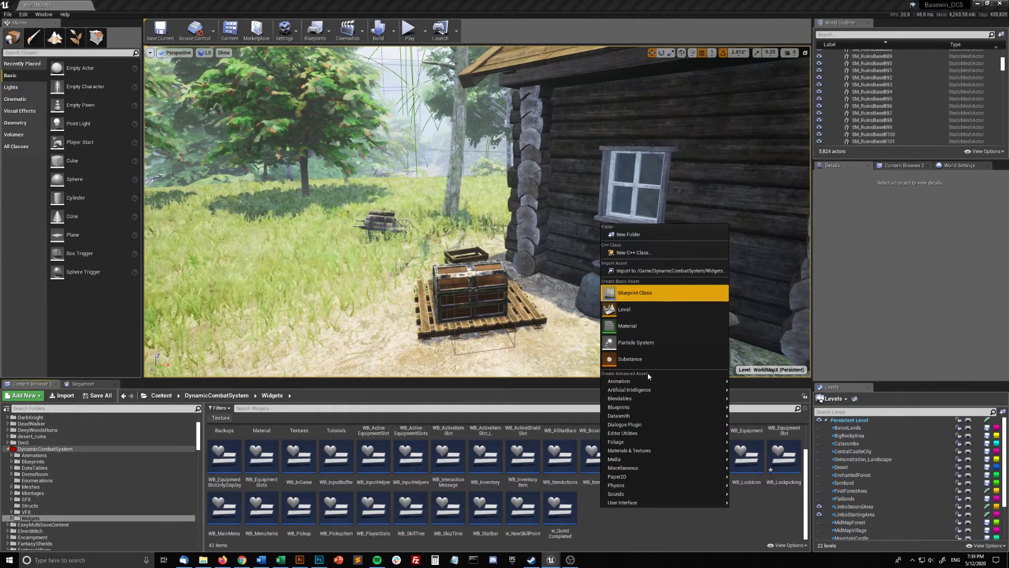
pyautogui.moveTo(656, 389)
pyautogui.rightClick(618, 532)
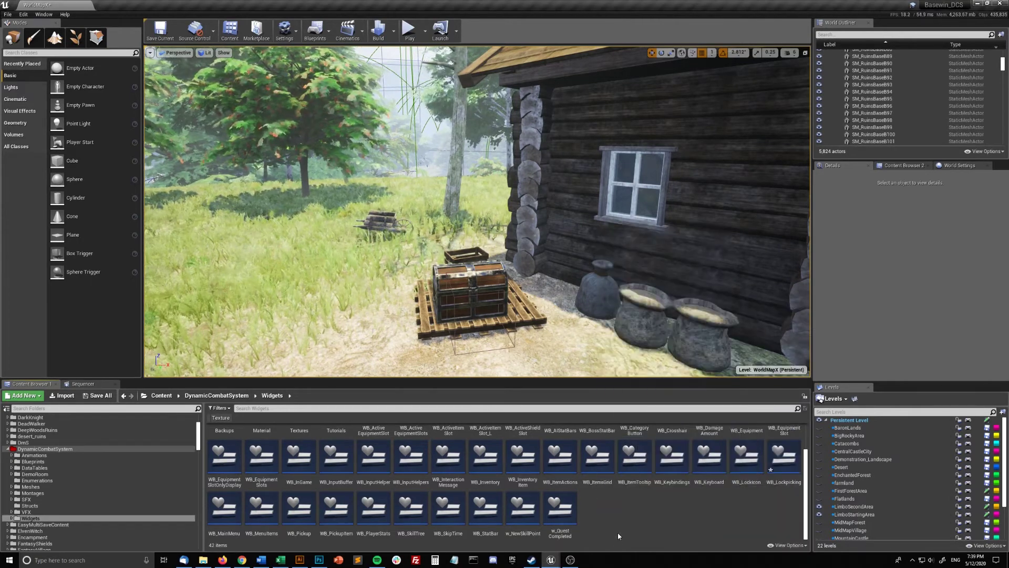
pyautogui.rightClick(617, 532)
pyautogui.moveTo(655, 507)
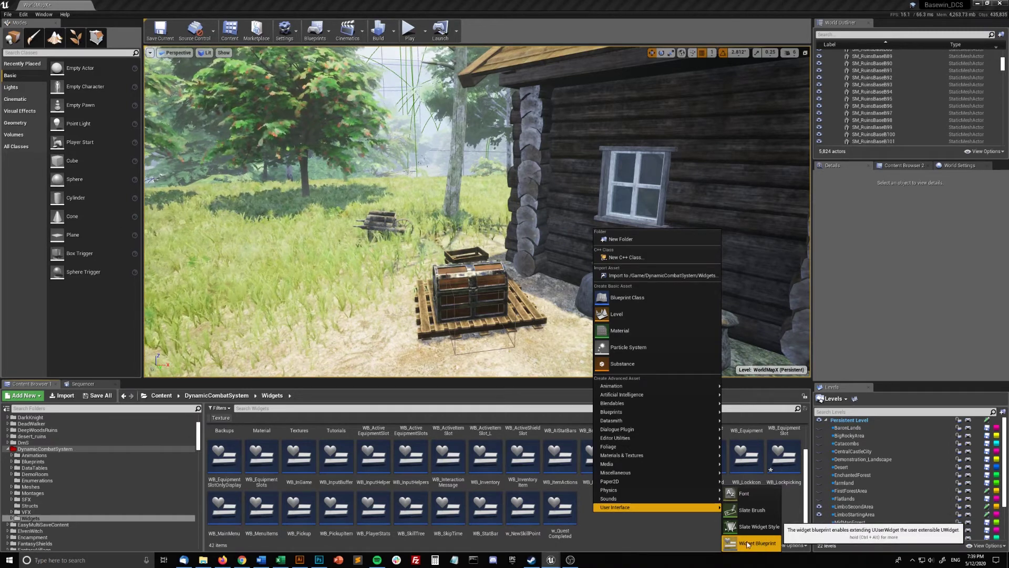
pyautogui.click(757, 543)
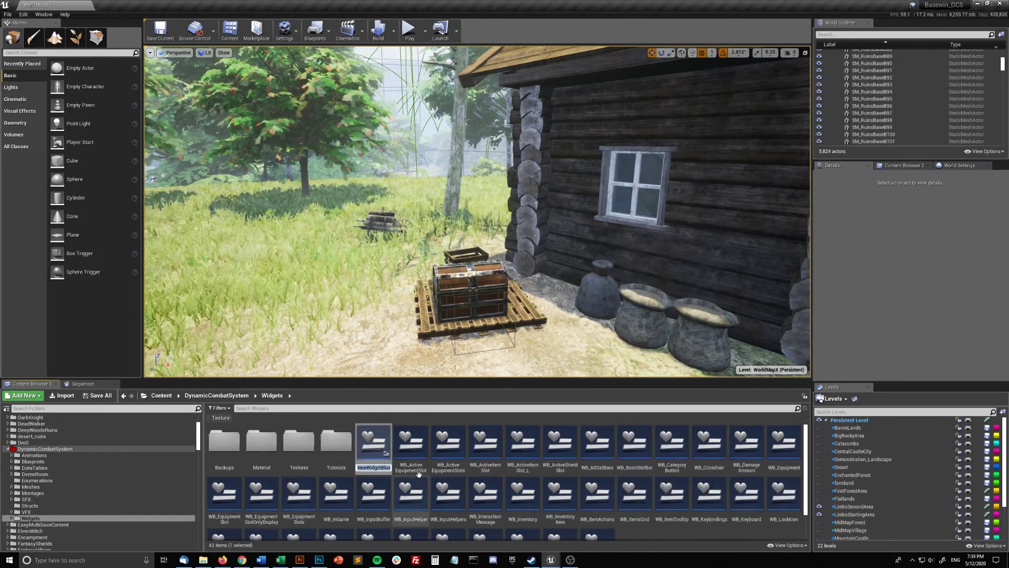
pyautogui.write('WB_')
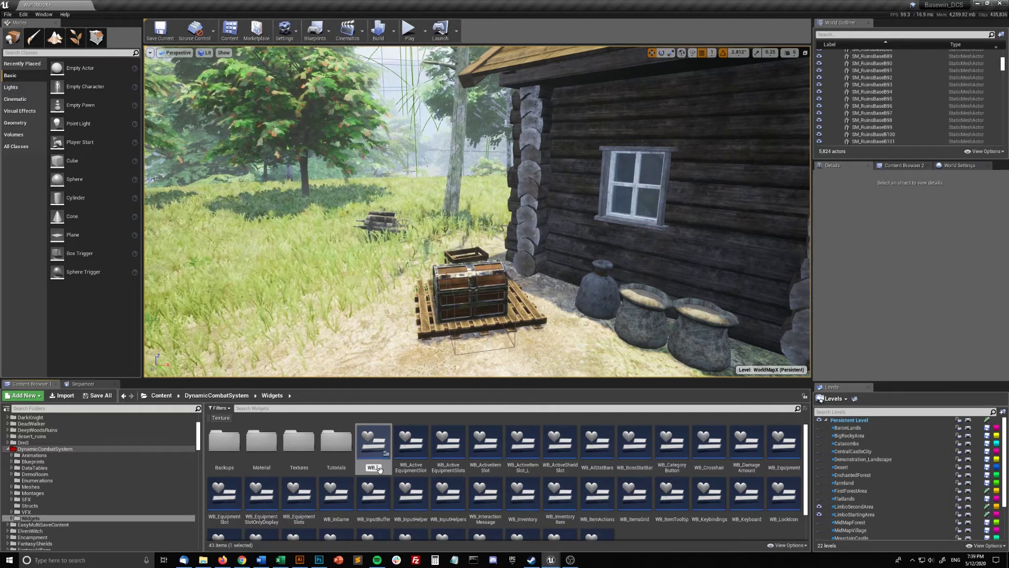
pyautogui.write('Lockpicking')
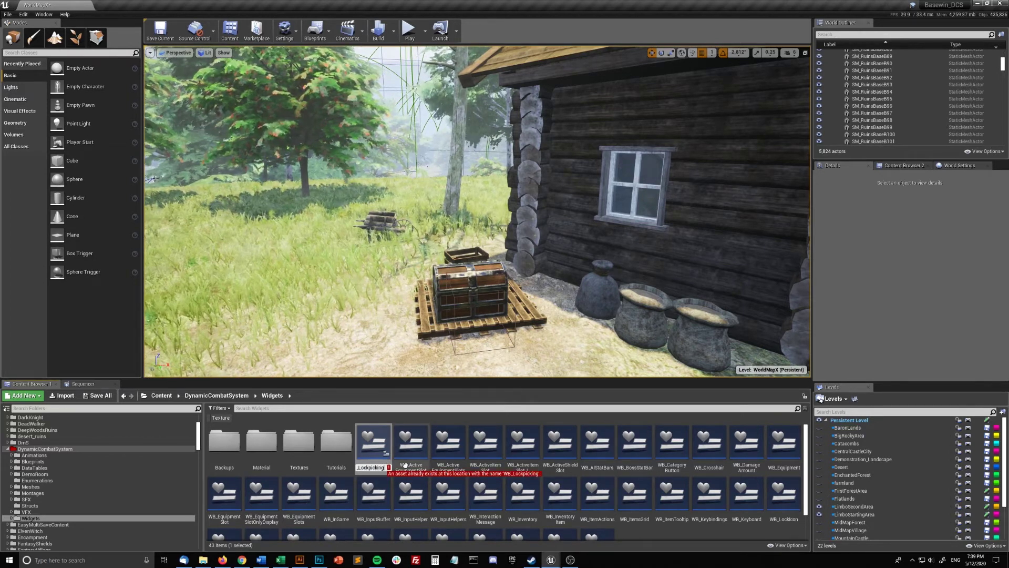
# - Examine the lock image and both lockpick images in the existing WB_Lockpicking widget's designer
pyautogui.doubleClick(382, 439)
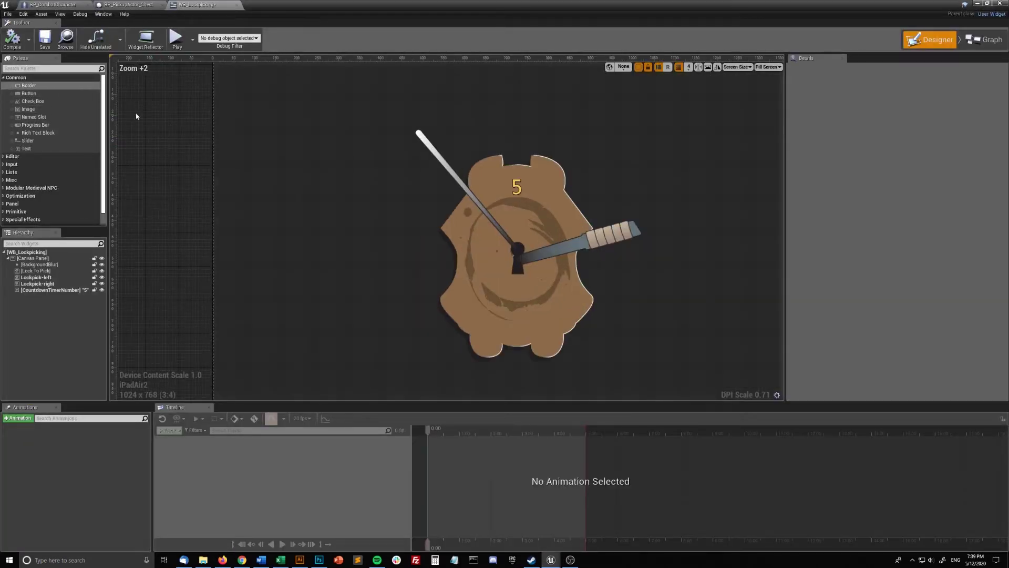
pyautogui.click(520, 237)
pyautogui.click(532, 205)
pyautogui.click(495, 220)
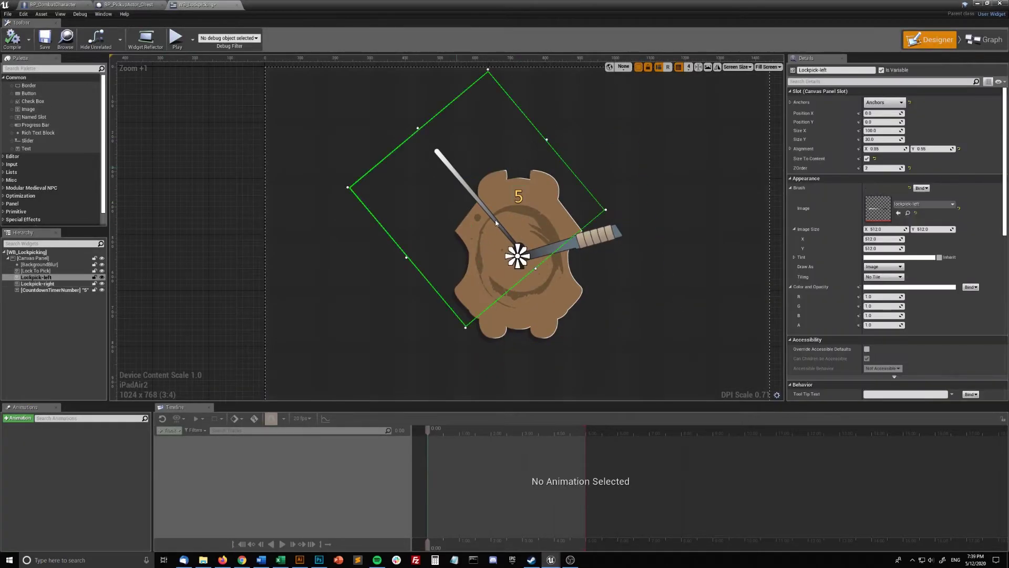
pyautogui.click(528, 168)
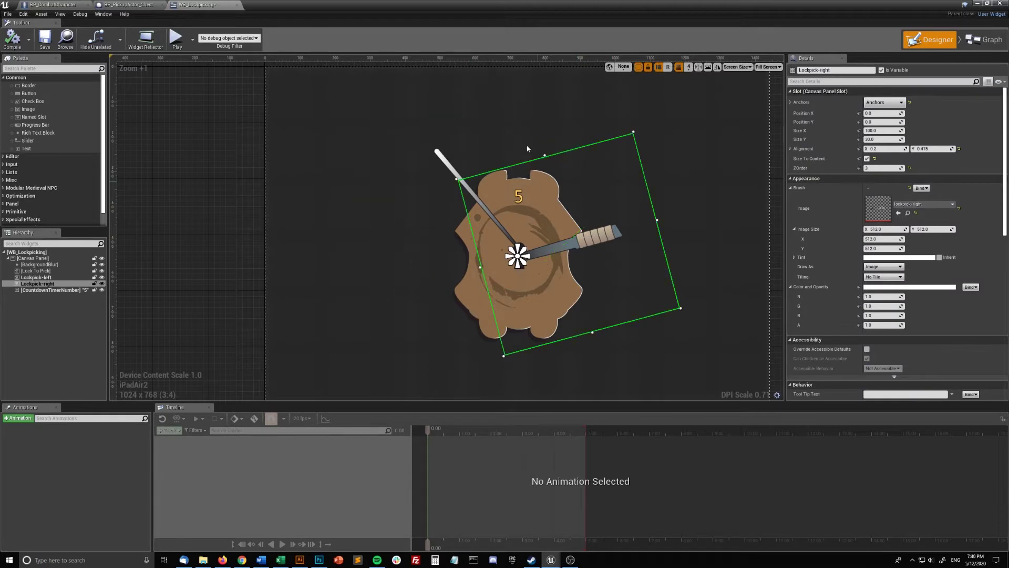
pyautogui.click(457, 310)
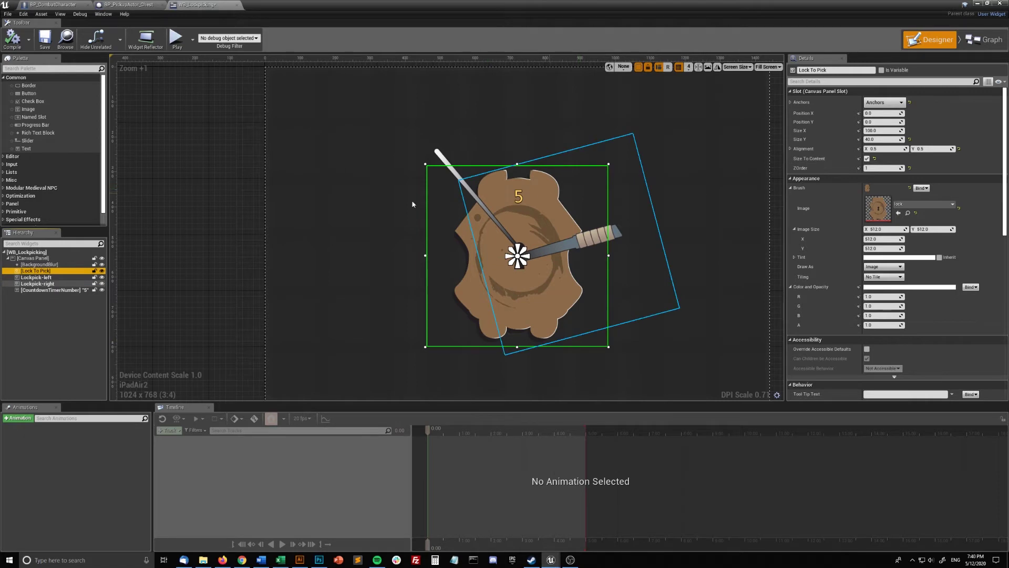
pyautogui.click(230, 193)
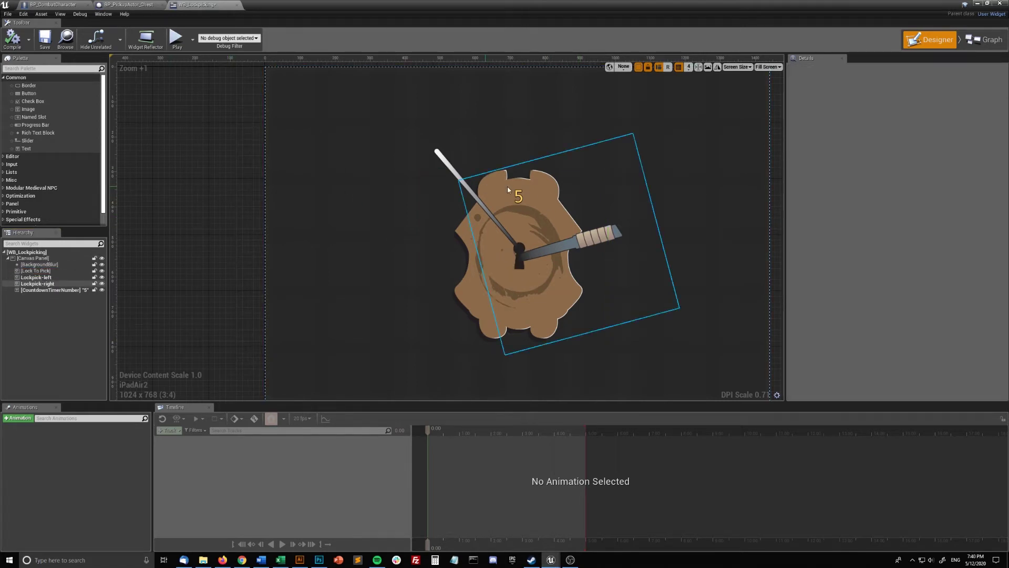
# - Review the slot, appearance, behavior and render transform settings of the Lock To Pick image
pyautogui.click(49, 271)
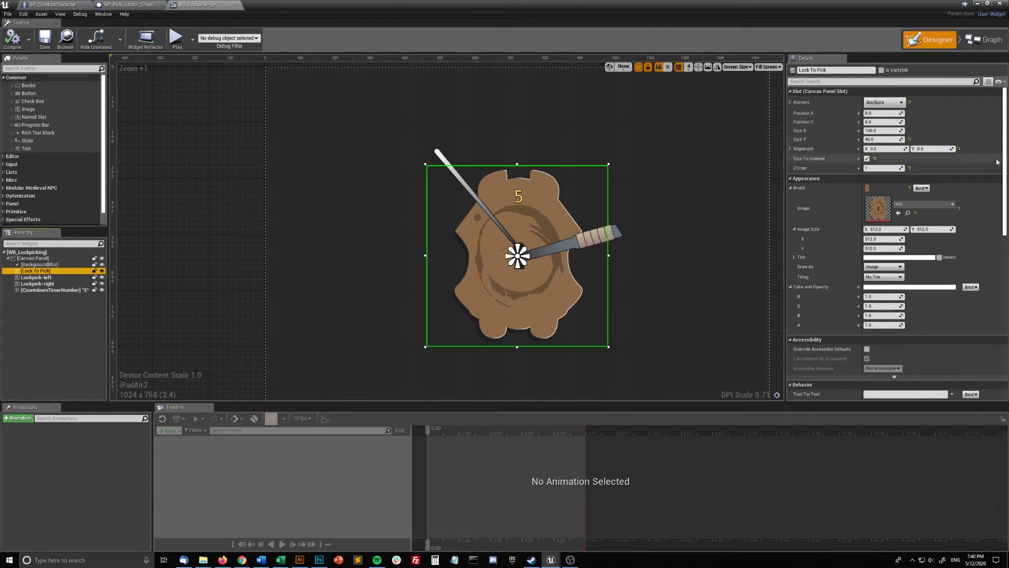
pyautogui.scroll(-3, 946, 268)
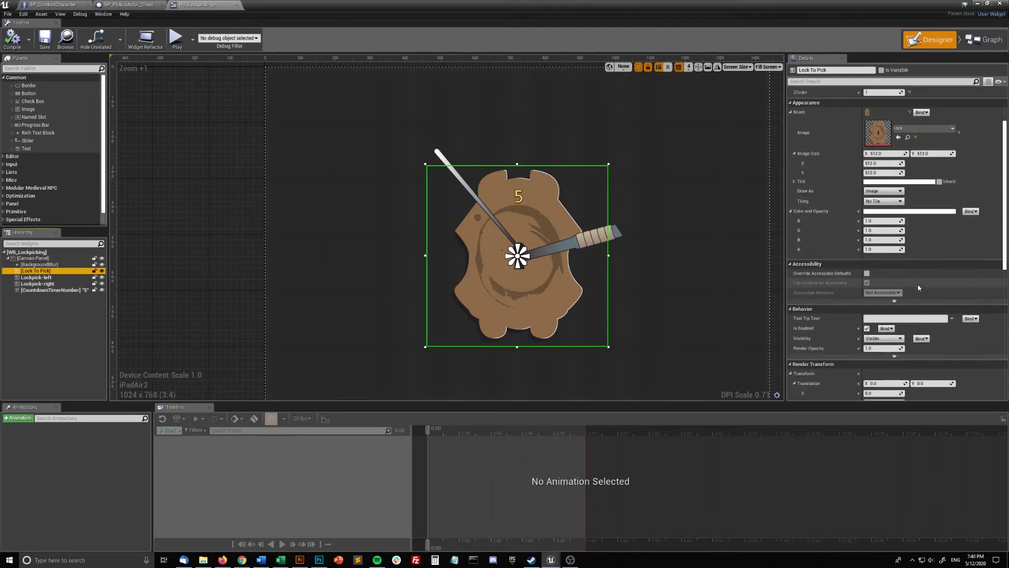
pyautogui.scroll(-1, 928, 288)
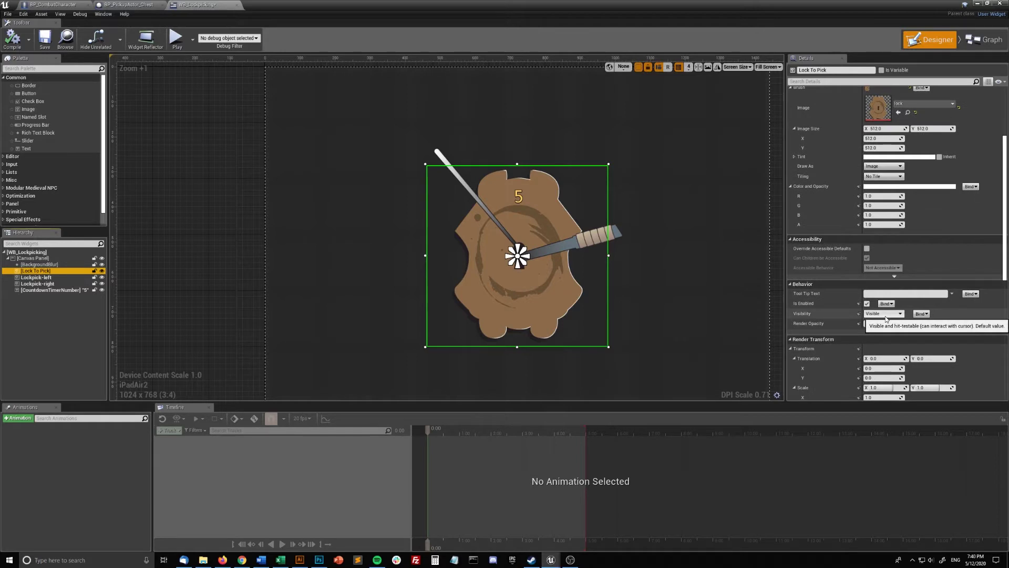
pyautogui.scroll(-1, 812, 291)
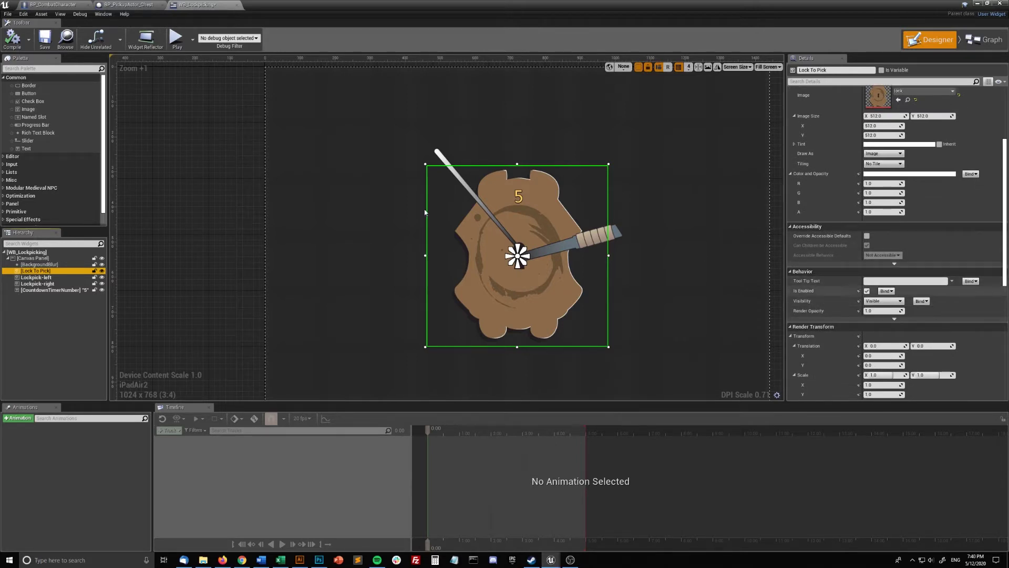
# - Examine the Lockpick-left image's pivot over the keyhole and its canvas slot and appearance settings
pyautogui.click(40, 278)
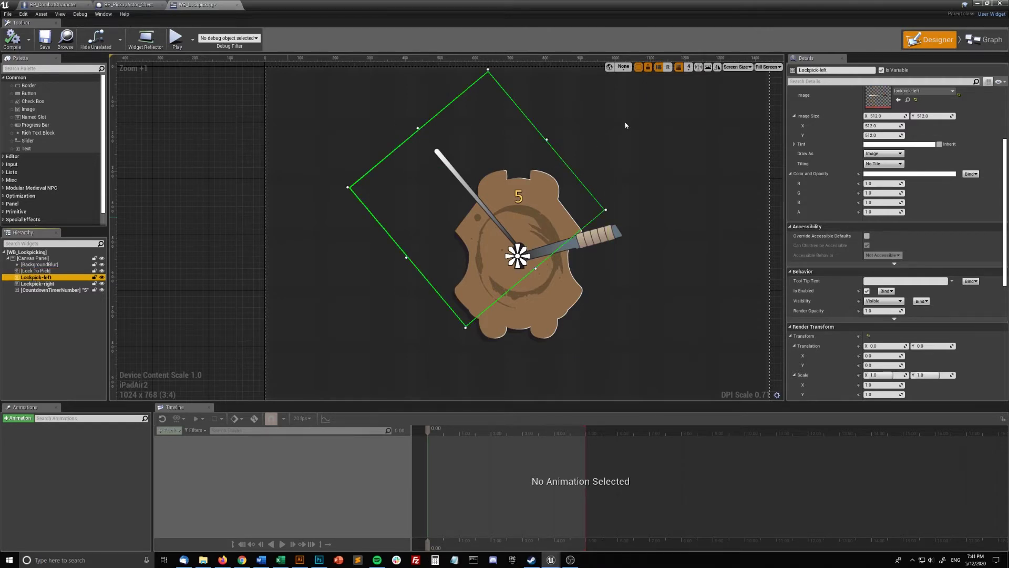
pyautogui.scroll(2, 827, 223)
pyautogui.scroll(3, 637, 211)
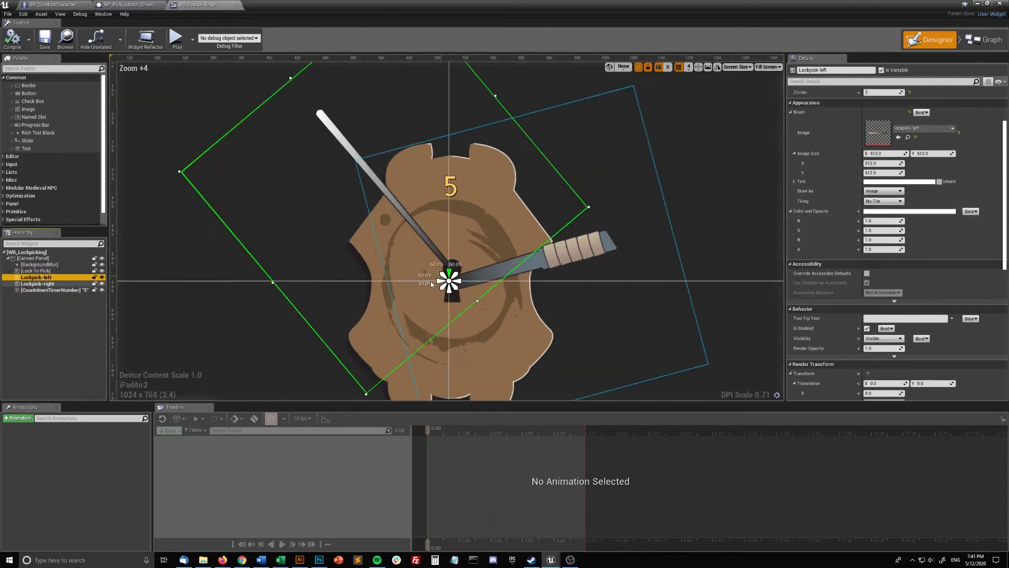
pyautogui.scroll(-4, 431, 284)
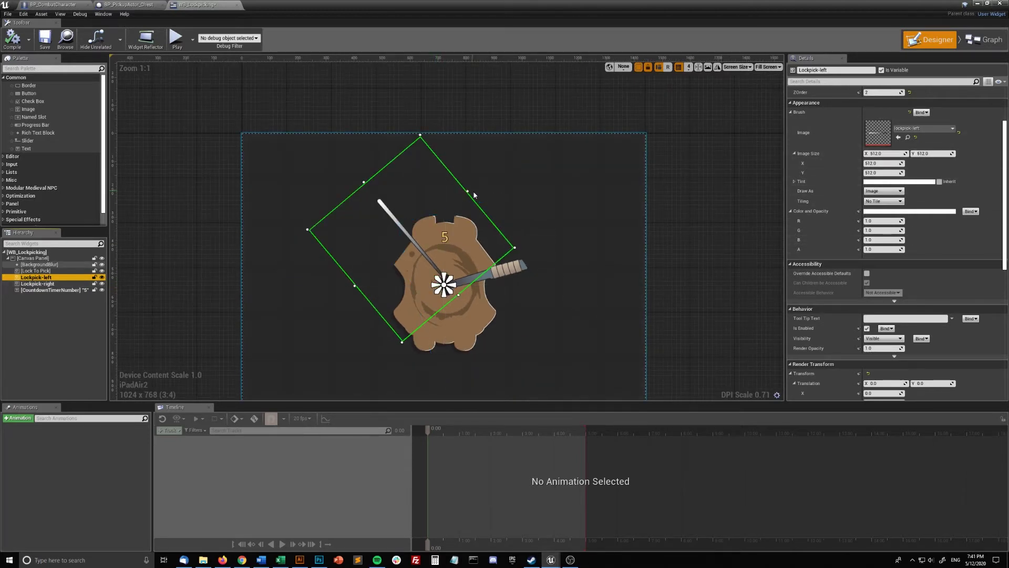
pyautogui.scroll(3, 830, 214)
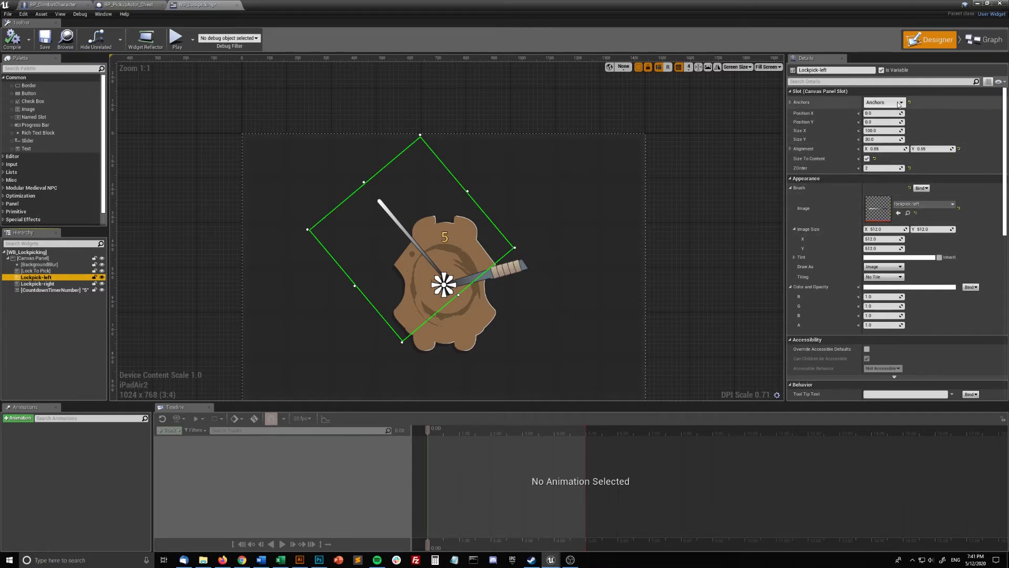
# - Examine the Lockpick-left image's size, alignment and appearance settings against the pick tip's position over the keyhole
pyautogui.scroll(-2, 912, 232)
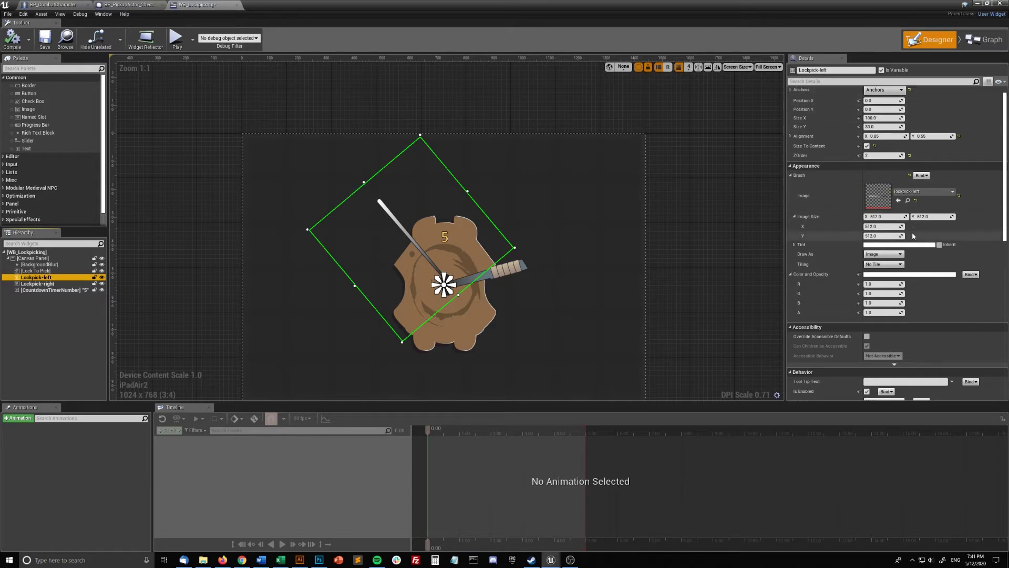
pyautogui.scroll(1, 931, 167)
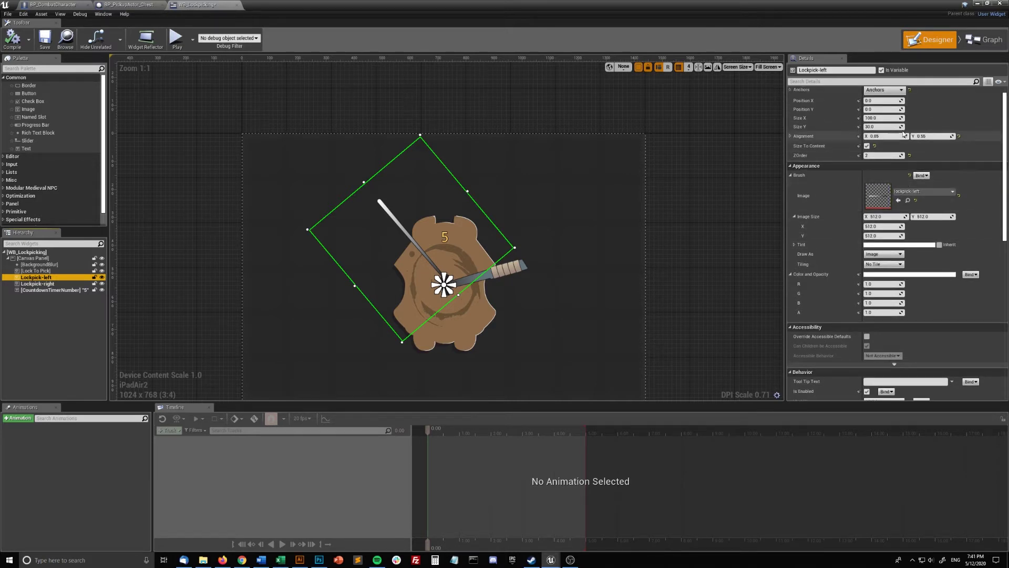
pyautogui.scroll(1, 913, 154)
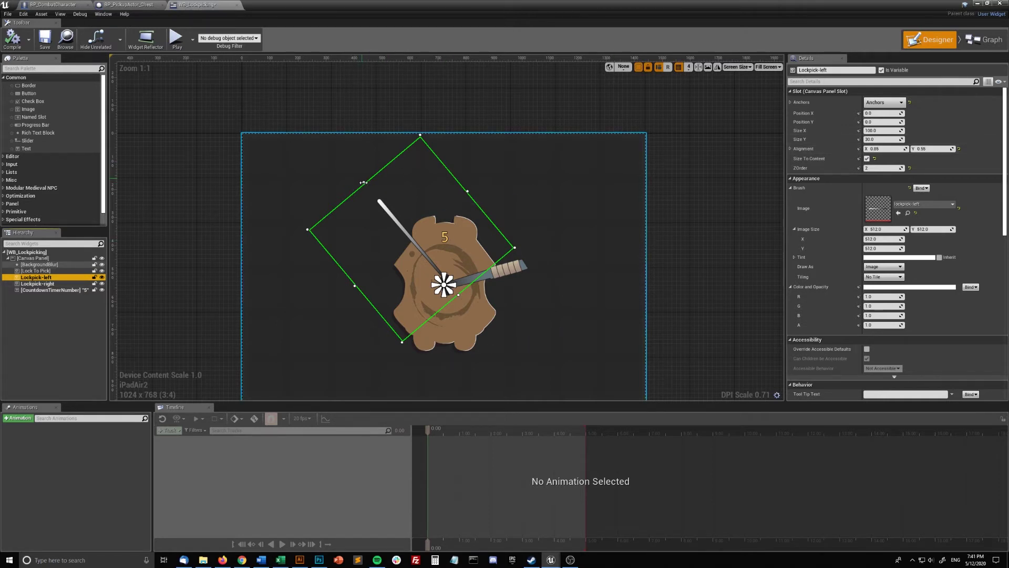
pyautogui.scroll(-2, 862, 286)
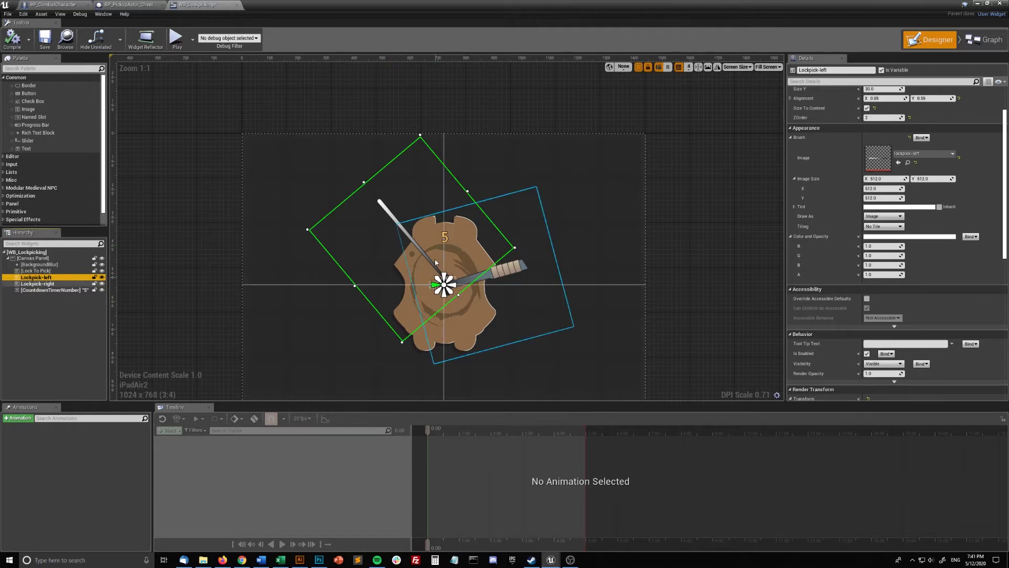
pyautogui.scroll(4, 450, 289)
pyautogui.scroll(5, 447, 299)
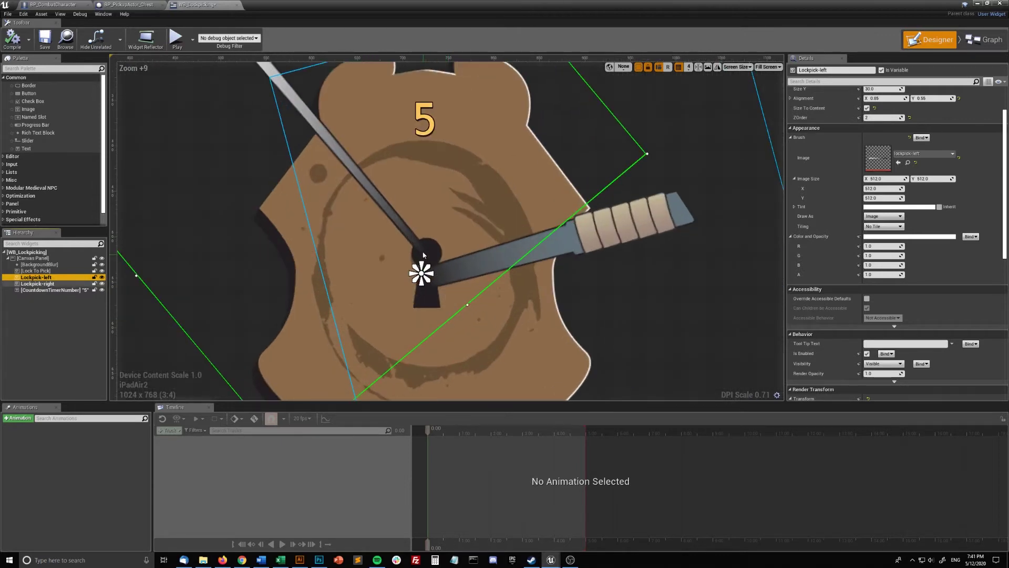
pyautogui.scroll(-4, 433, 247)
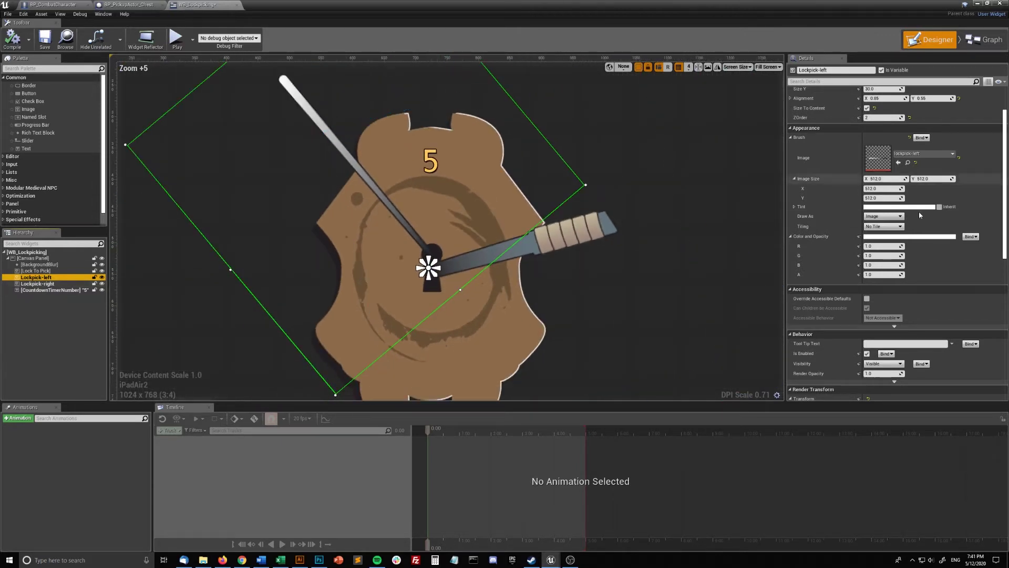
pyautogui.scroll(2, 957, 226)
pyautogui.scroll(2, 957, 226)
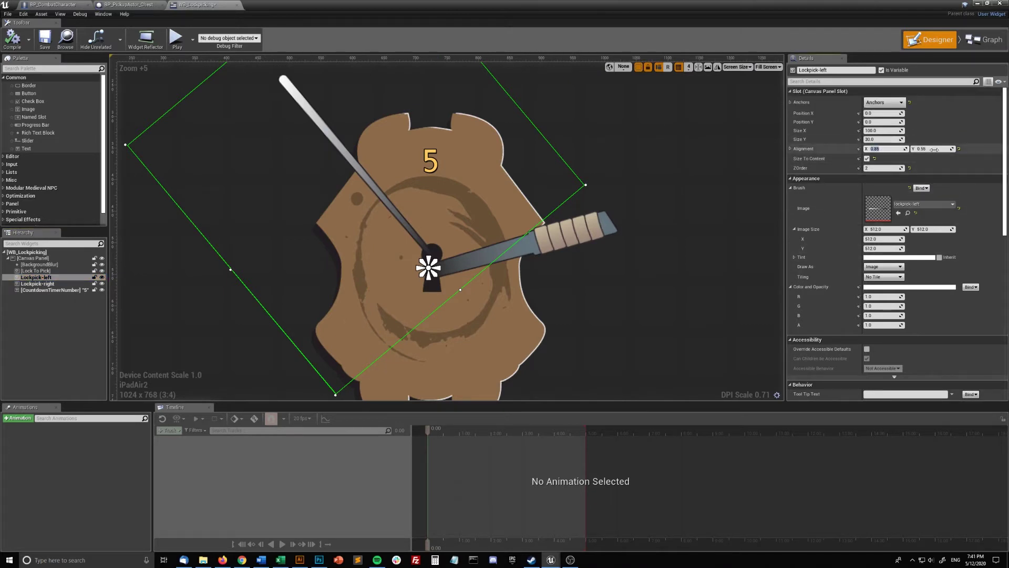
pyautogui.click(936, 148)
# - Rotate the Lockpick-left image about its pivot to a render transform angle of 26
pyautogui.scroll(-8, 985, 247)
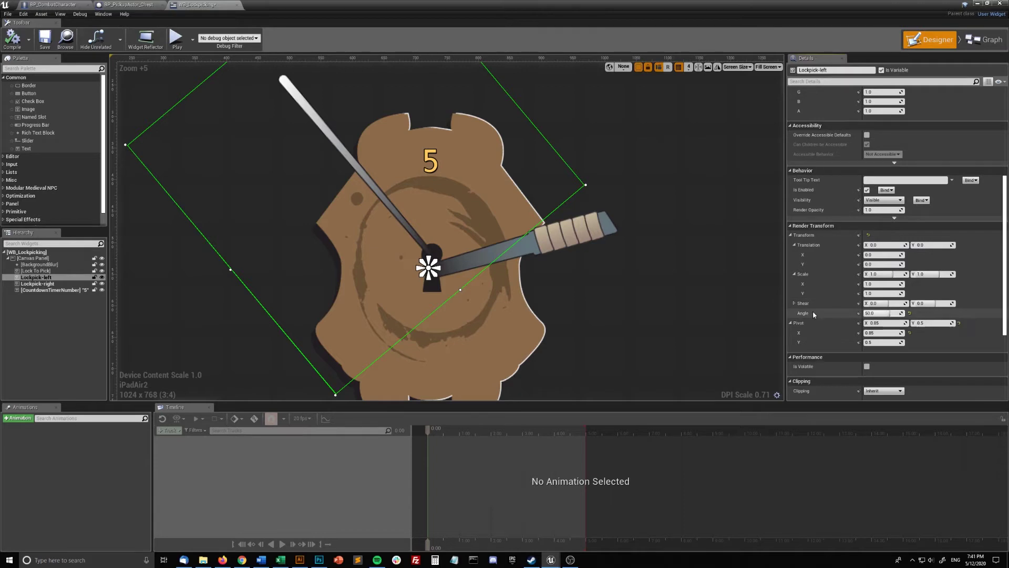
pyautogui.moveTo(888, 314)
pyautogui.mouseDown()
pyautogui.moveTo(872, 313)
pyautogui.moveTo(888, 314)
pyautogui.mouseUp()
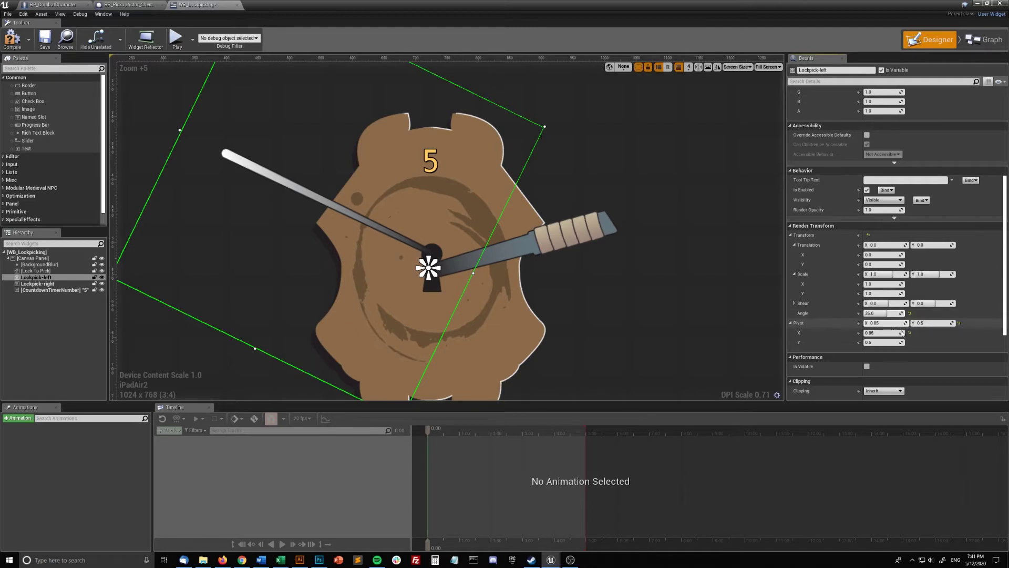
pyautogui.scroll(6, 899, 305)
pyautogui.scroll(1, 904, 271)
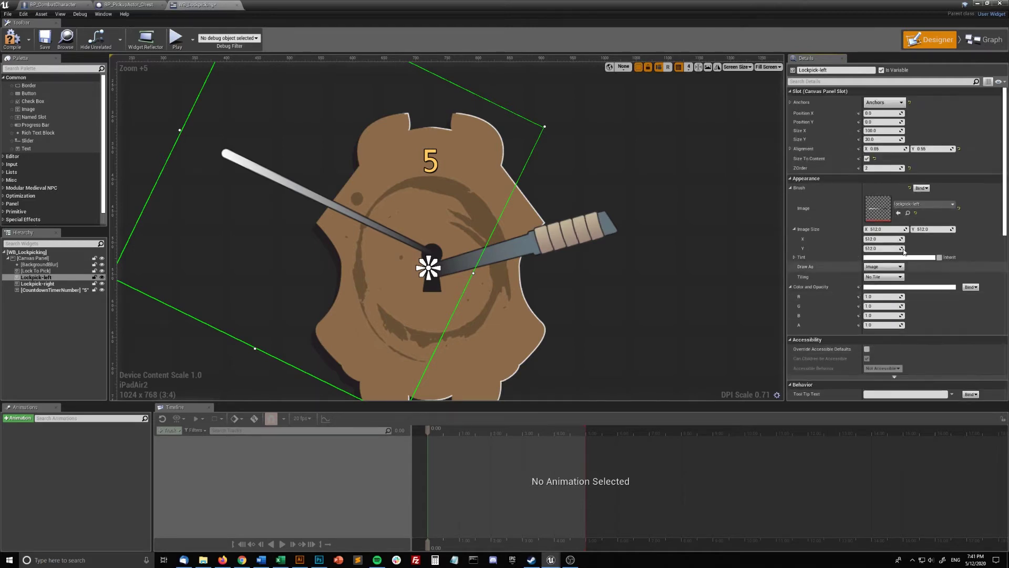
# - Set the Lockpick-left image's render transform angle to 36
pyautogui.scroll(-1, 657, 271)
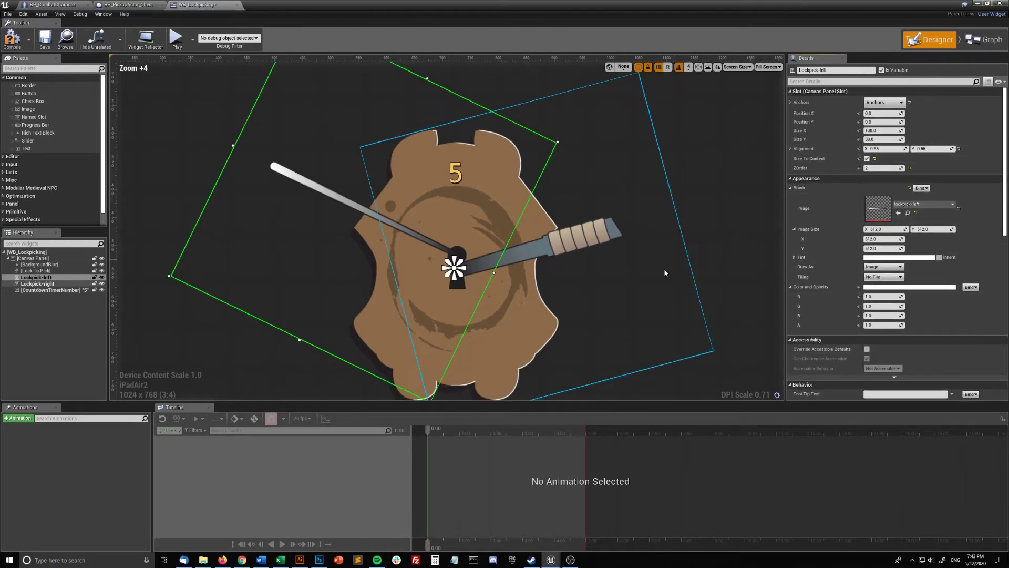
pyautogui.scroll(-2, 941, 316)
pyautogui.scroll(-1, 956, 306)
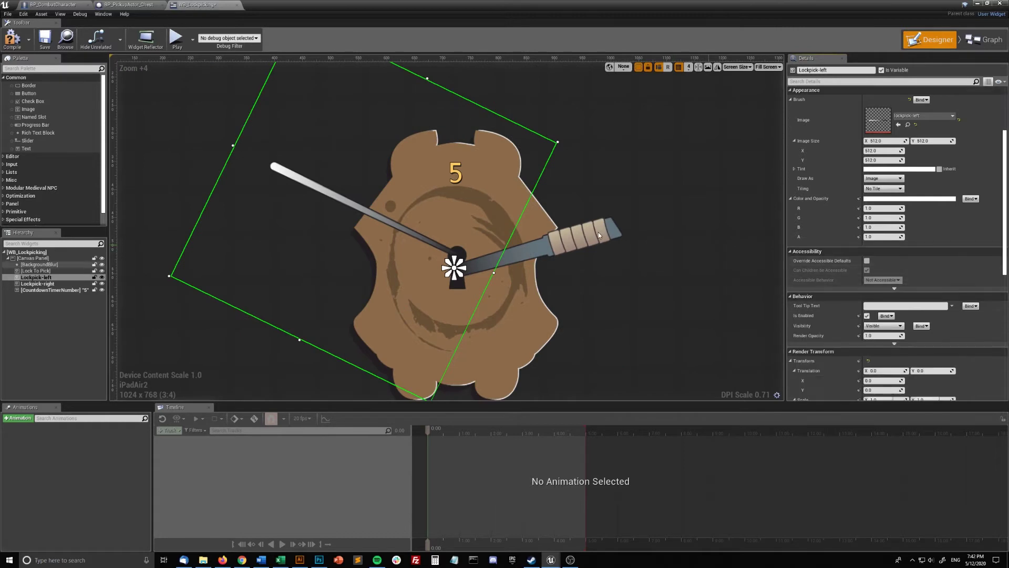
pyautogui.scroll(-5, 936, 311)
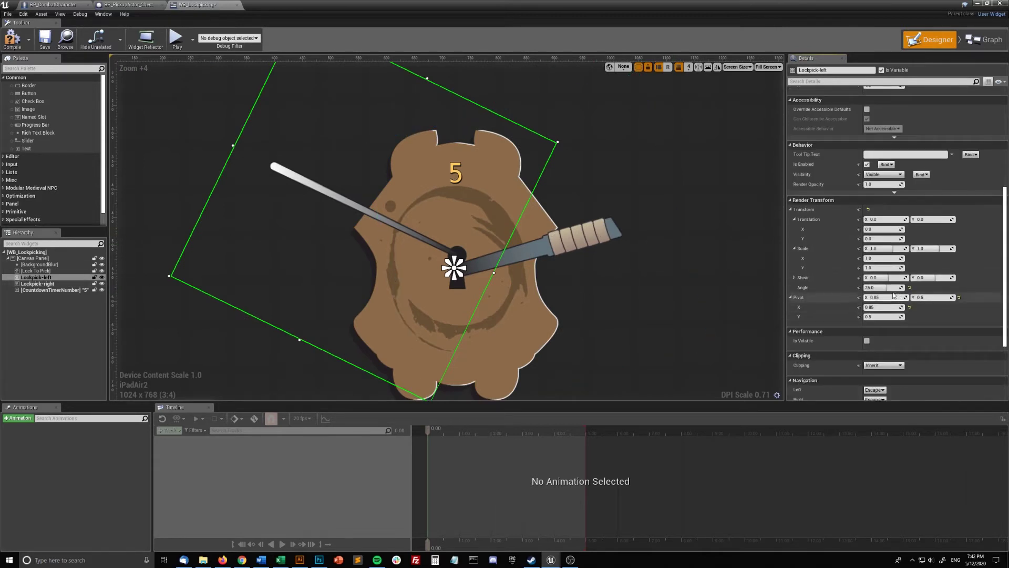
pyautogui.moveTo(883, 288)
pyautogui.mouseDown()
pyautogui.moveTo(904, 288)
pyautogui.moveTo(857, 288)
pyautogui.moveTo(901, 288)
pyautogui.moveTo(878, 287)
pyautogui.moveTo(888, 288)
pyautogui.mouseUp()
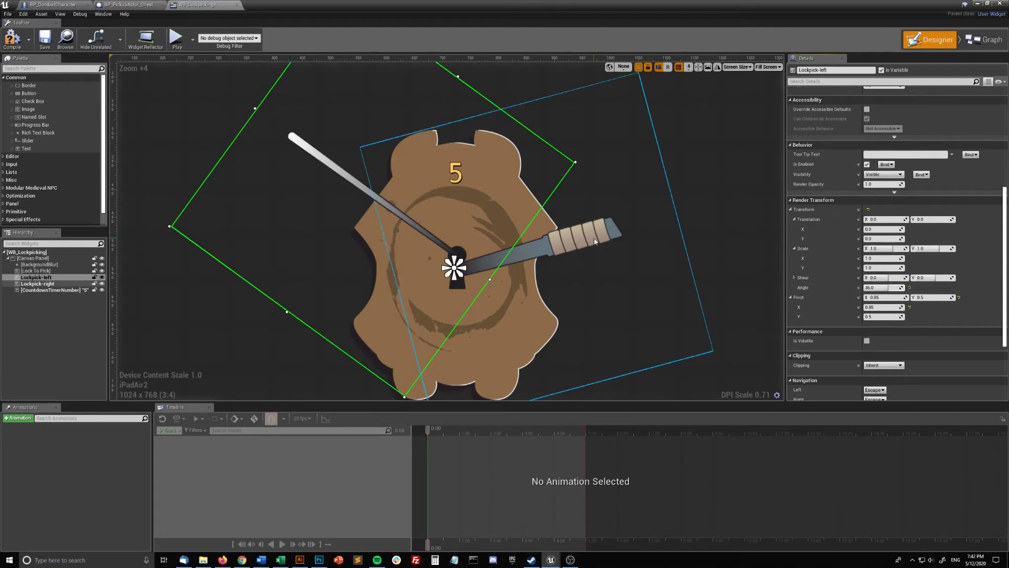
# - Check the widget name and Is Variable setting of both lockpick images
pyautogui.click(38, 284)
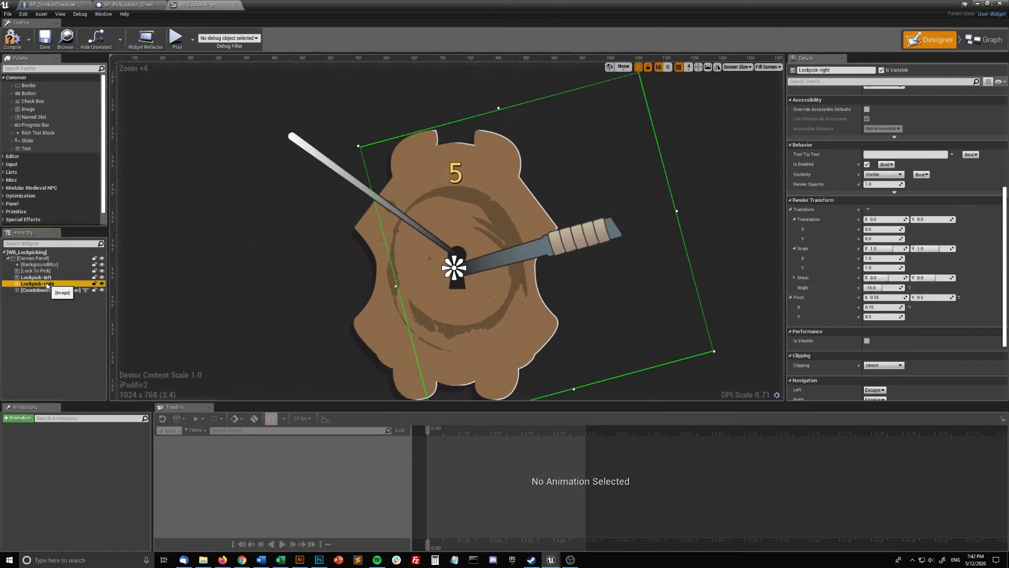
pyautogui.click(37, 277)
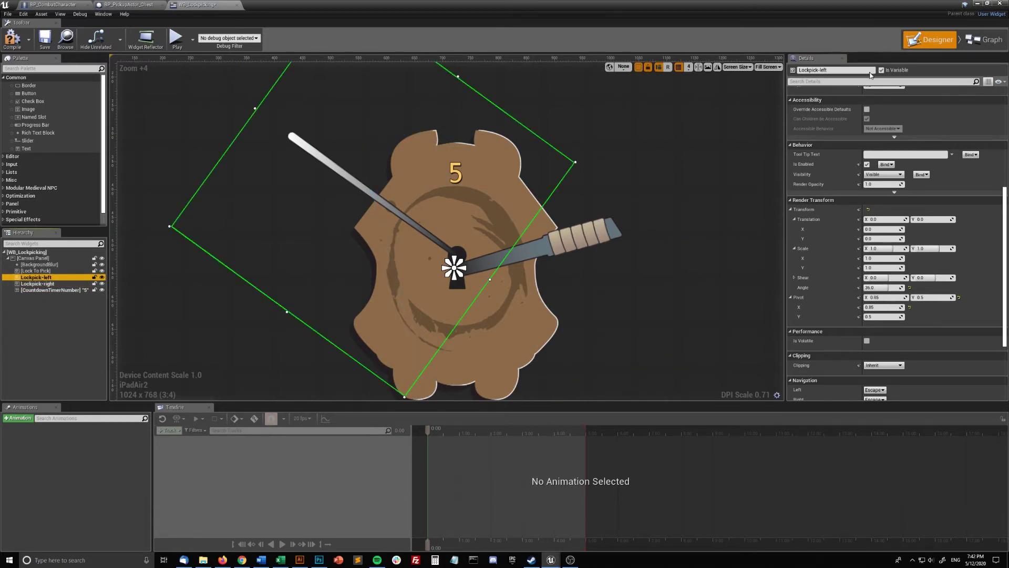
pyautogui.click(843, 70)
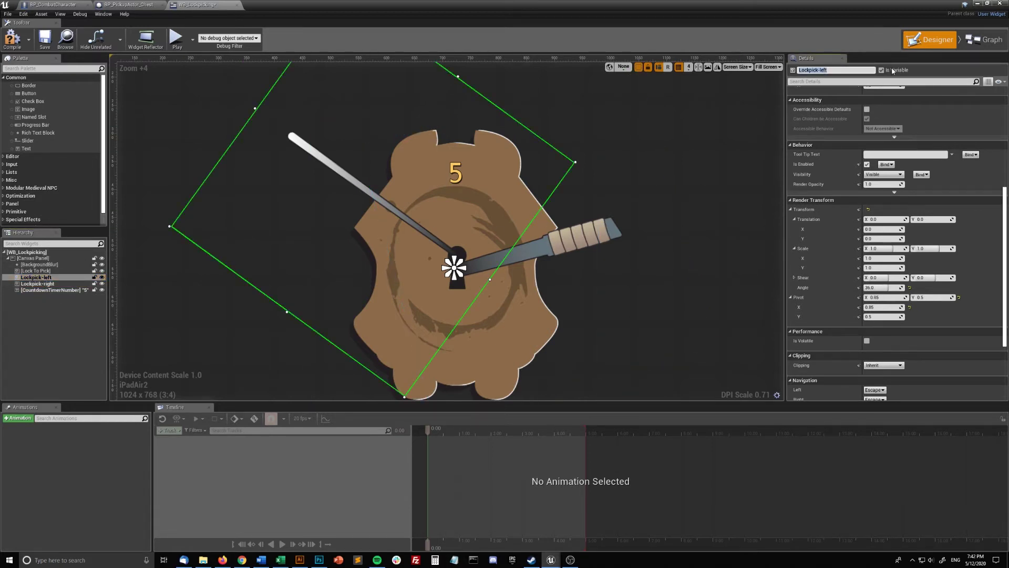
# - Examine the Lockpick-right image's render transform, pivot and canvas slot alignment against the keyhole
pyautogui.click(37, 283)
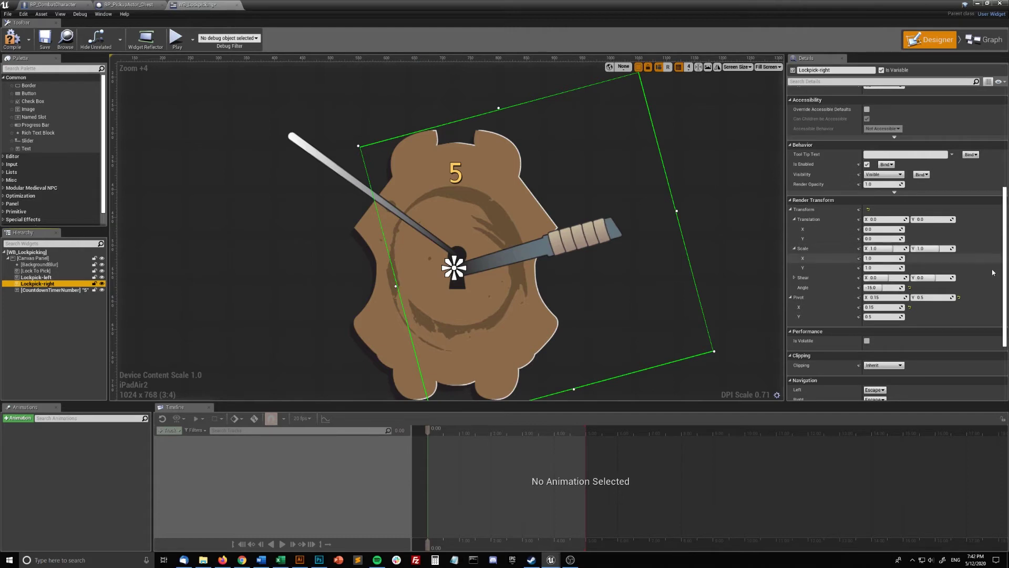
pyautogui.scroll(-1, 991, 280)
pyautogui.scroll(-1, 991, 280)
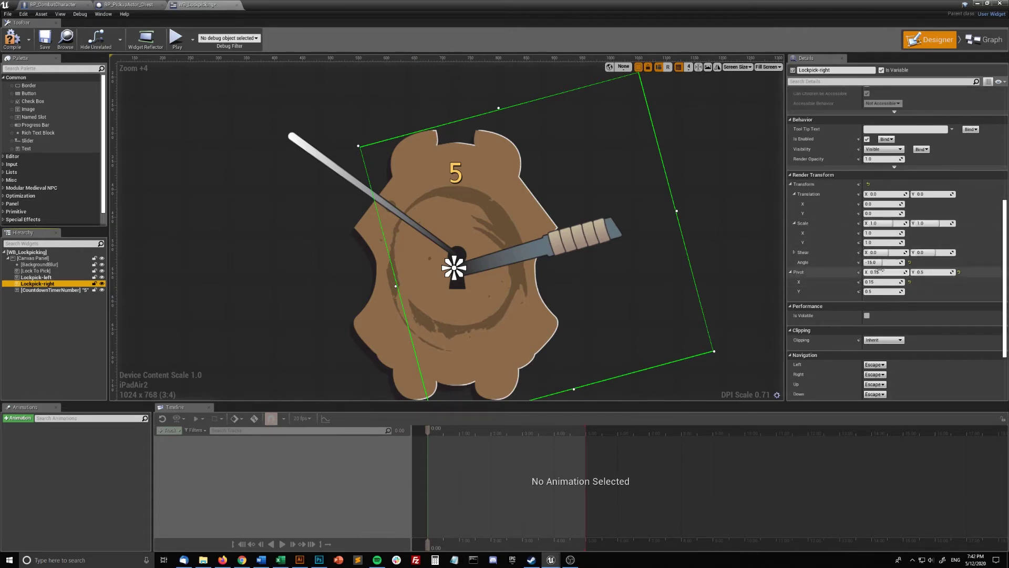
pyautogui.scroll(12, 935, 260)
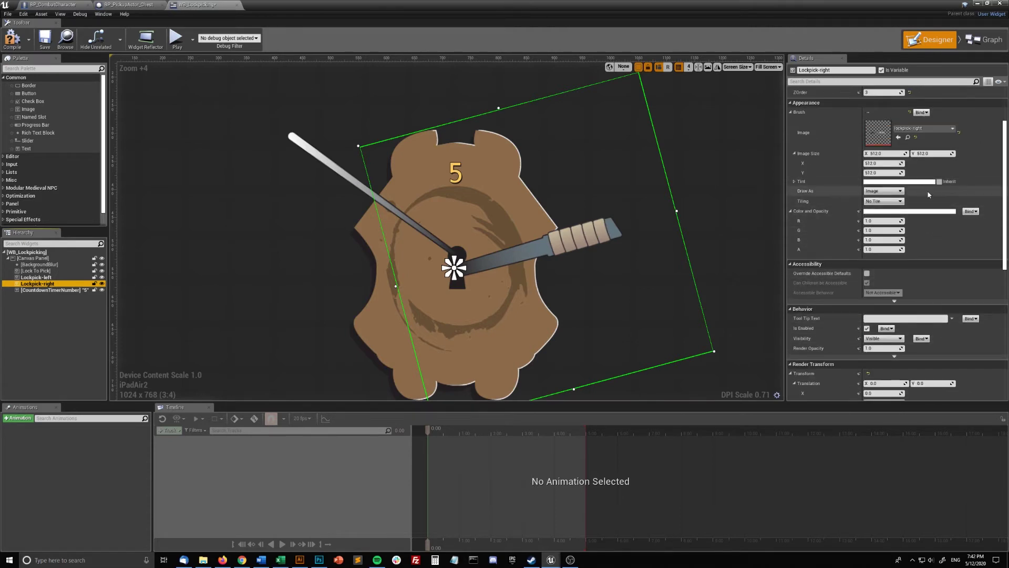
pyautogui.scroll(2, 935, 204)
pyautogui.scroll(4, 935, 202)
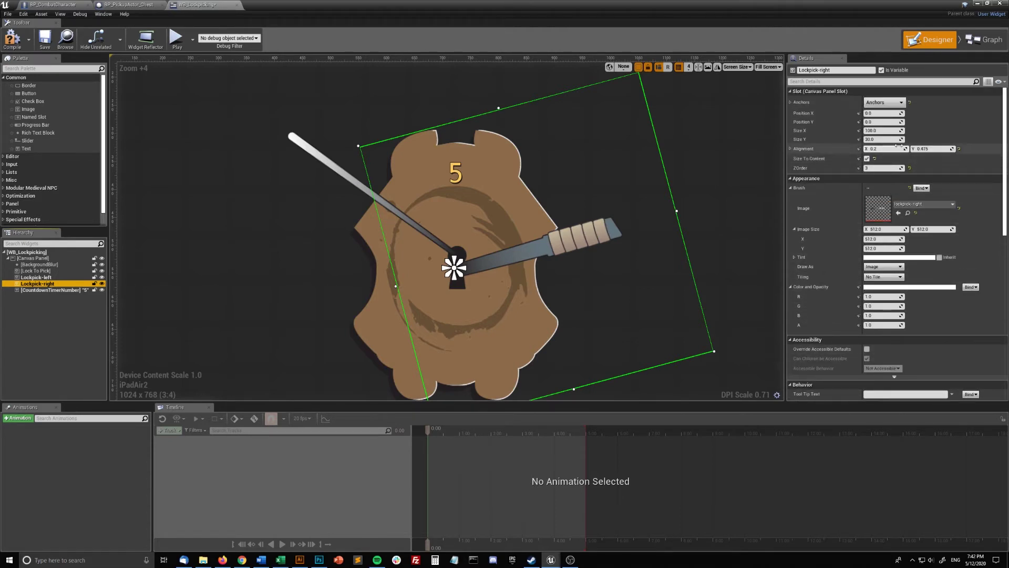
pyautogui.moveTo(503, 304); pyautogui.dragTo(519, 297, button='right')
pyautogui.scroll(4, 518, 297)
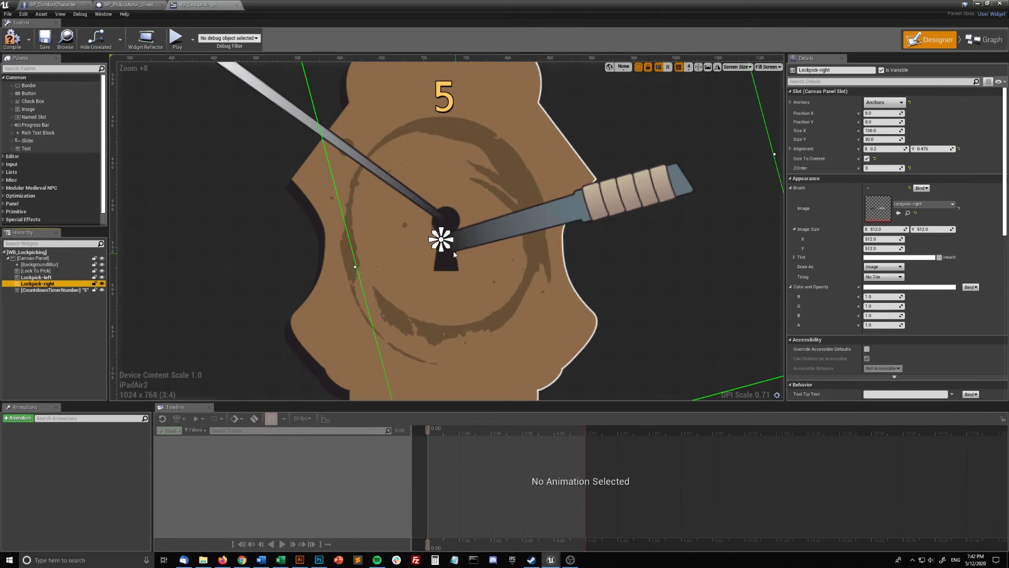
# - Rotate the Lockpick-right image about its pivot to a render transform angle of 12
pyautogui.scroll(-5, 922, 313)
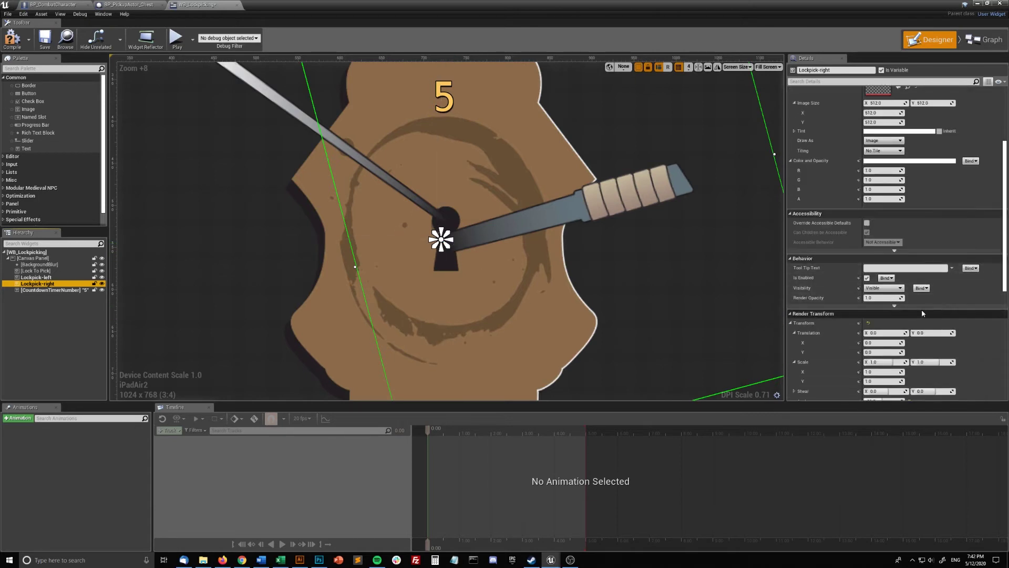
pyautogui.scroll(-2, 922, 314)
pyautogui.moveTo(883, 350)
pyautogui.mouseDown()
pyautogui.moveTo(895, 350)
pyautogui.moveTo(868, 351)
pyautogui.moveTo(986, 351)
pyautogui.moveTo(870, 350)
pyautogui.moveTo(895, 351)
pyautogui.mouseUp()
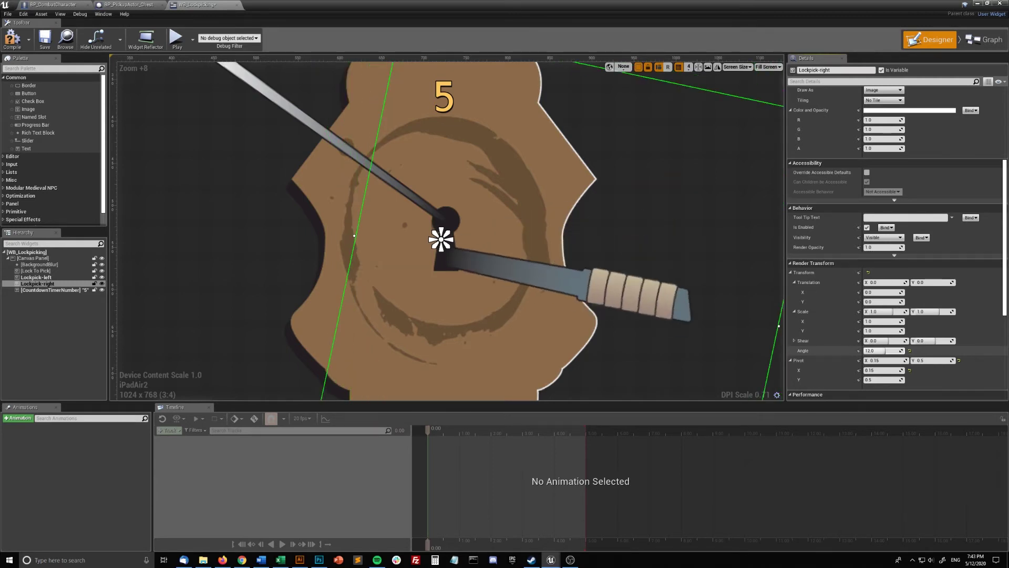
pyautogui.scroll(-5, 662, 298)
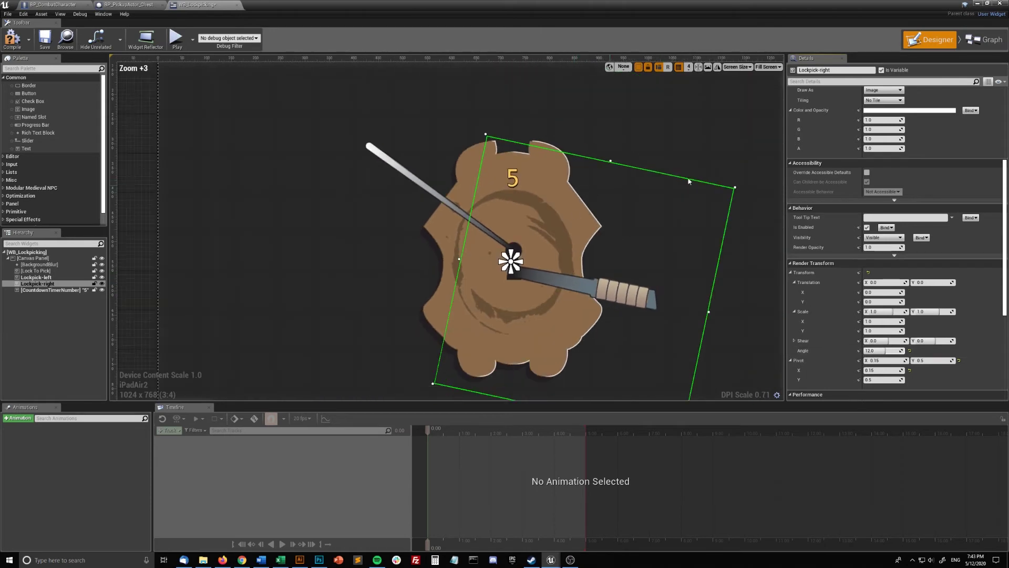
pyautogui.scroll(-2, 747, 232)
# - Select the BackgroundBlur covering the canvas and review its blur and tint settings
pyautogui.click(292, 279)
pyautogui.moveTo(292, 279); pyautogui.dragTo(194, 243, button='right')
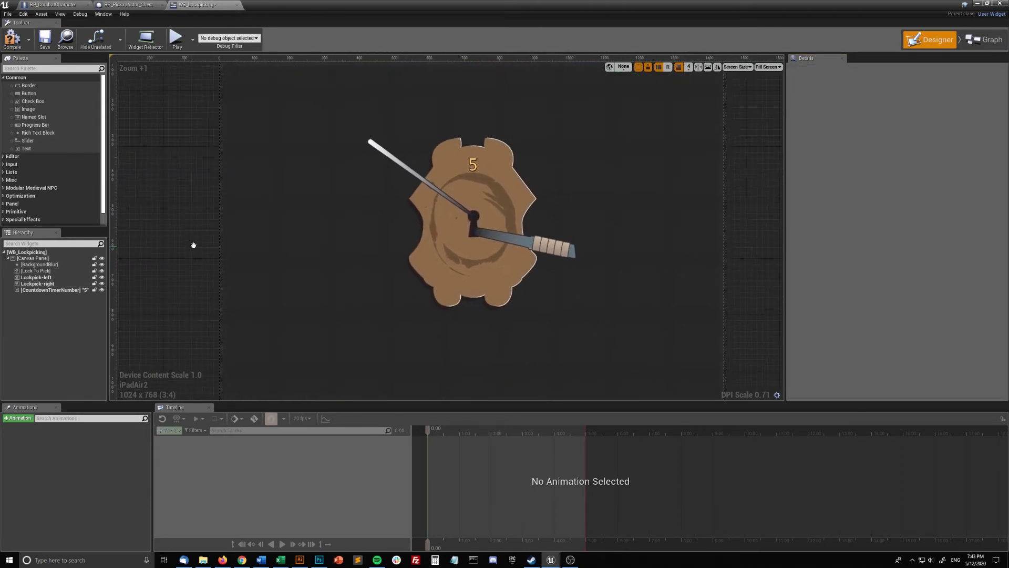
pyautogui.scroll(-1, 343, 250)
pyautogui.click(342, 249)
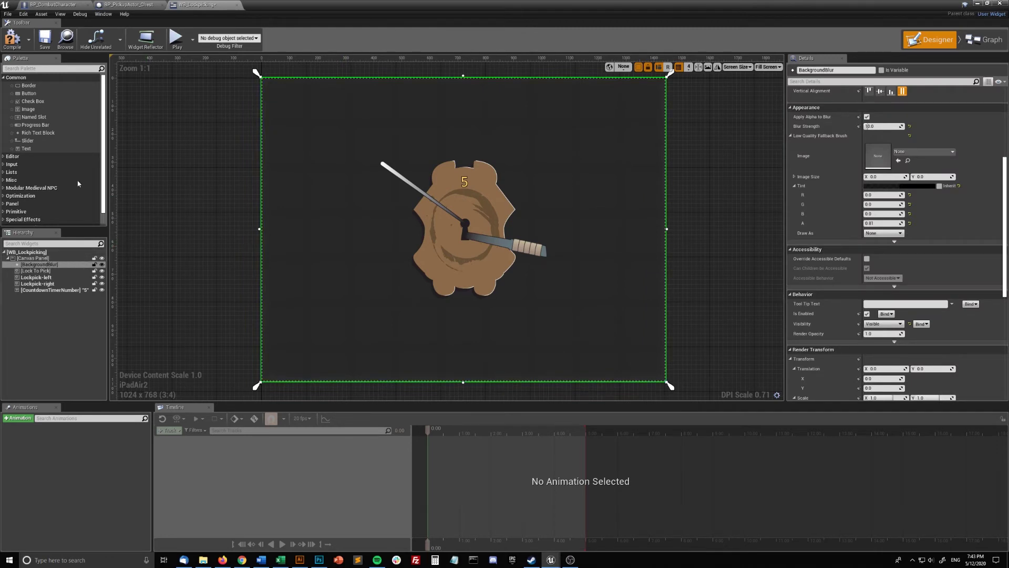
# - Search the widget palette for "background", place a second Background Blur inside the existing BackgroundBlur, and delete it
pyautogui.click(34, 68)
pyautogui.write('background')
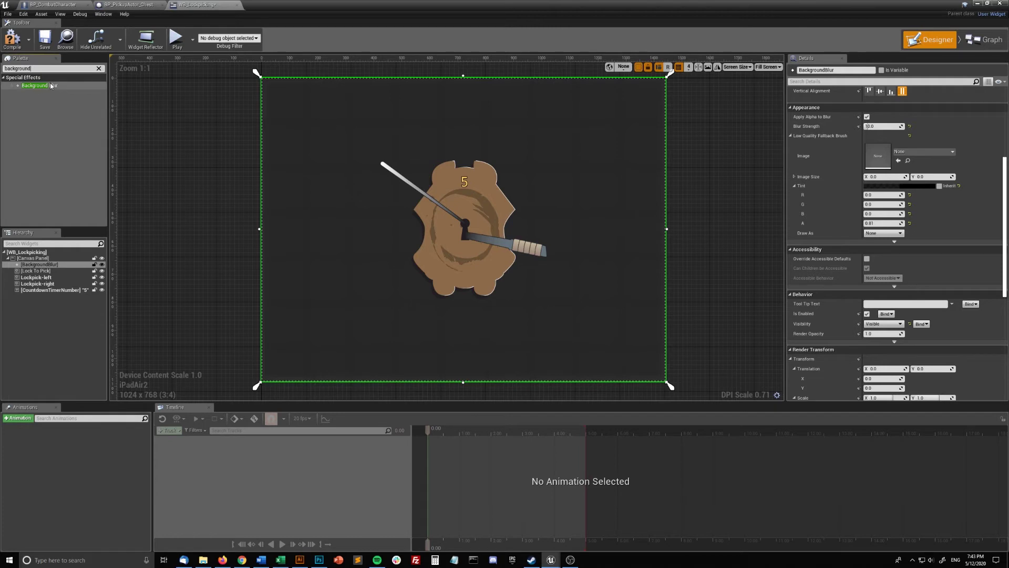
pyautogui.click(49, 85)
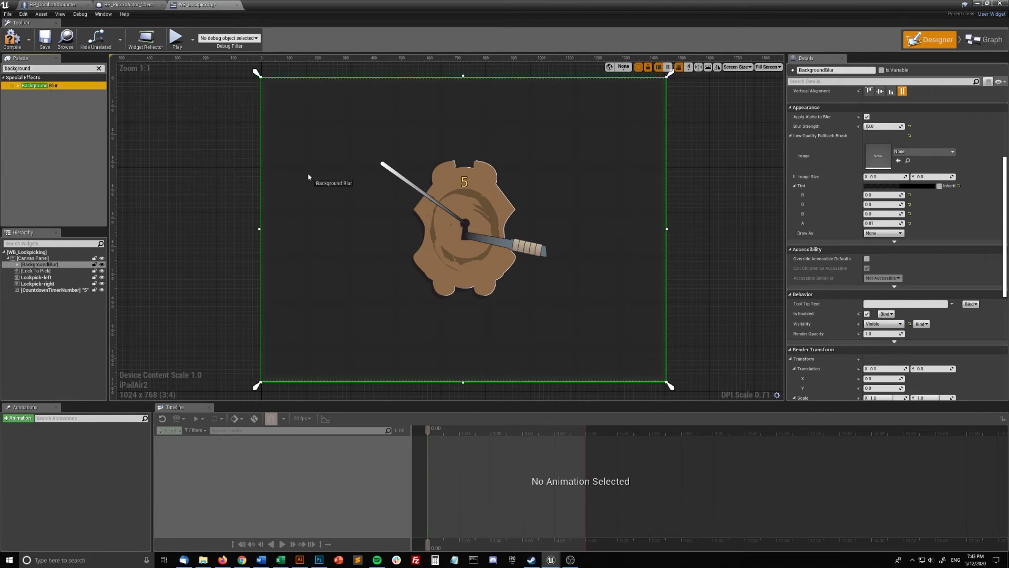
pyautogui.moveTo(309, 178); pyautogui.dragTo(307, 175)
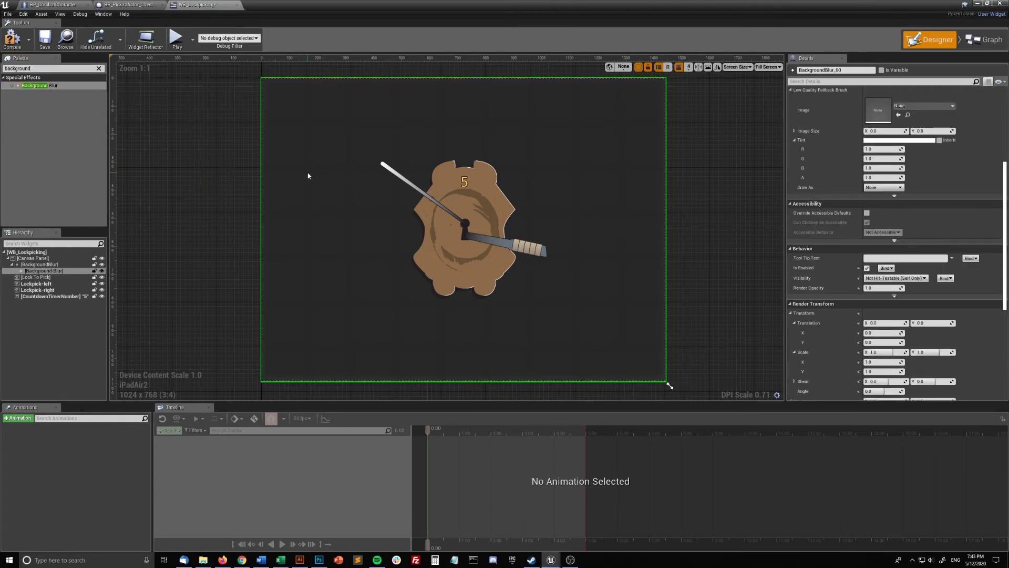
pyautogui.press('Delete')
# - Anchor the existing BackgroundBlur to stretch across the entire canvas in both directions
pyautogui.click(345, 156)
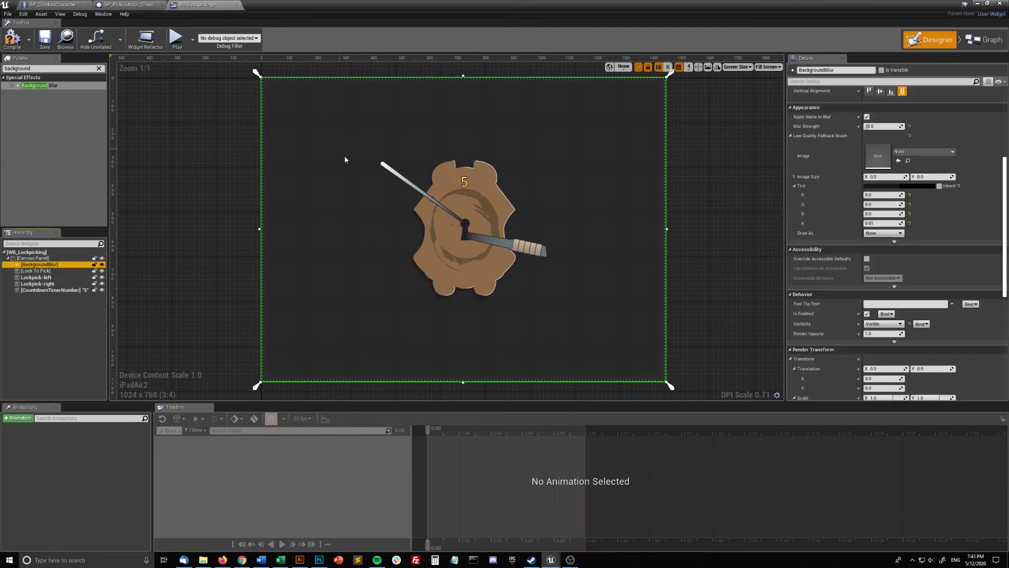
pyautogui.scroll(6, 895, 105)
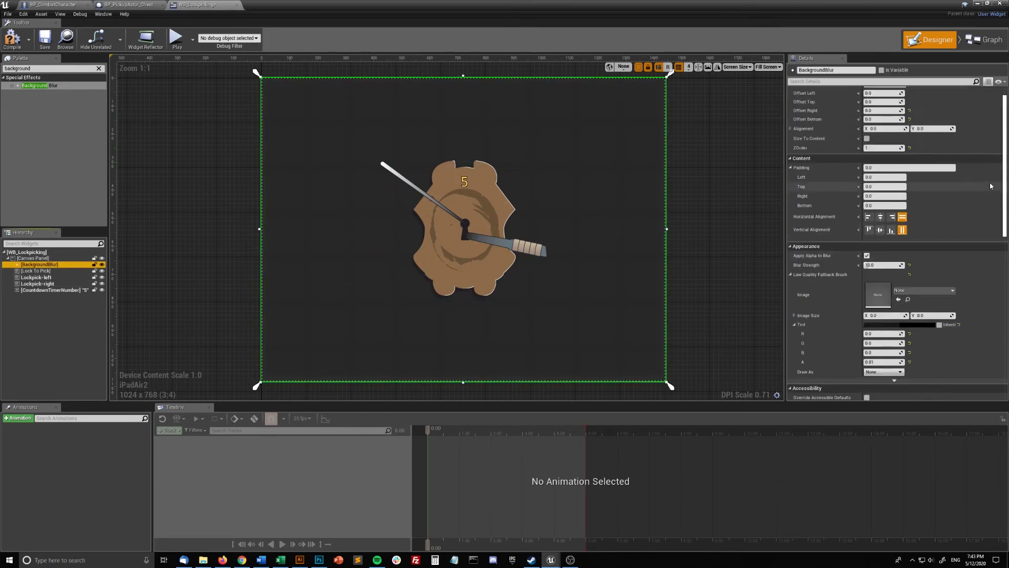
pyautogui.click(896, 104)
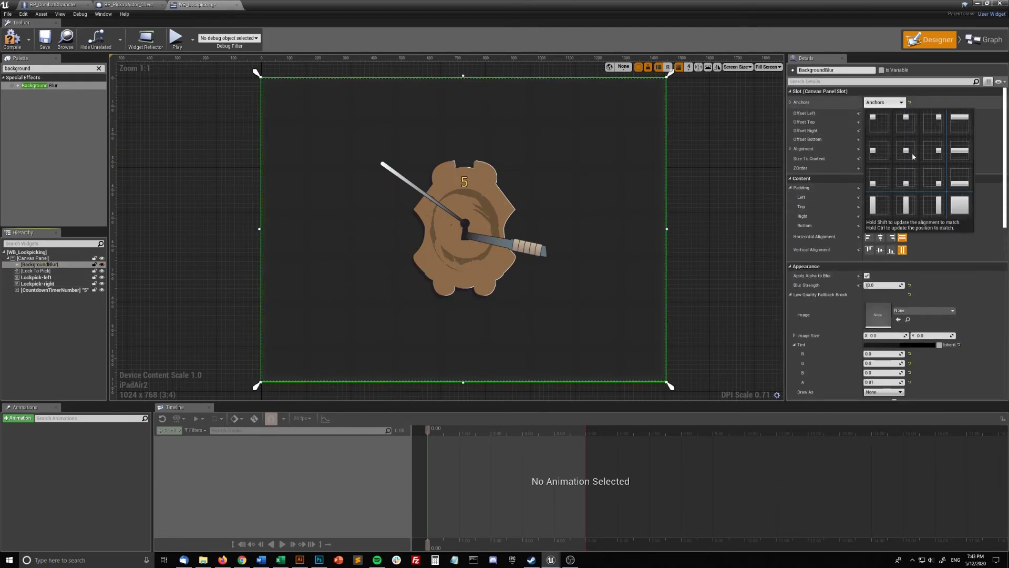
pyautogui.click(960, 208)
# - Set the BackgroundBlur's vertical content alignment to Fill and open its Blur Strength for editing
pyautogui.scroll(-2, 974, 182)
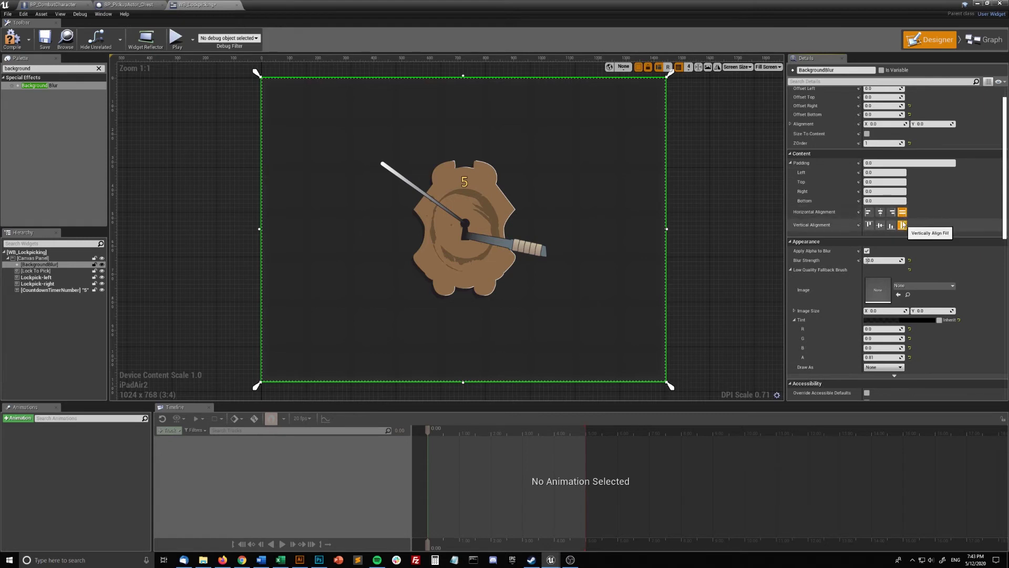
pyautogui.click(903, 225)
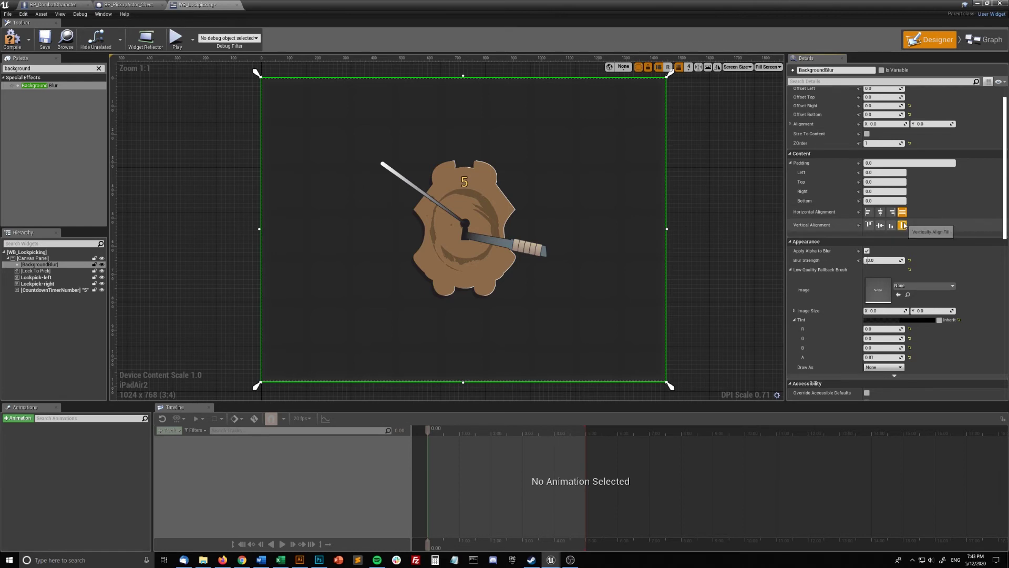
pyautogui.scroll(-1, 903, 225)
pyautogui.click(882, 248)
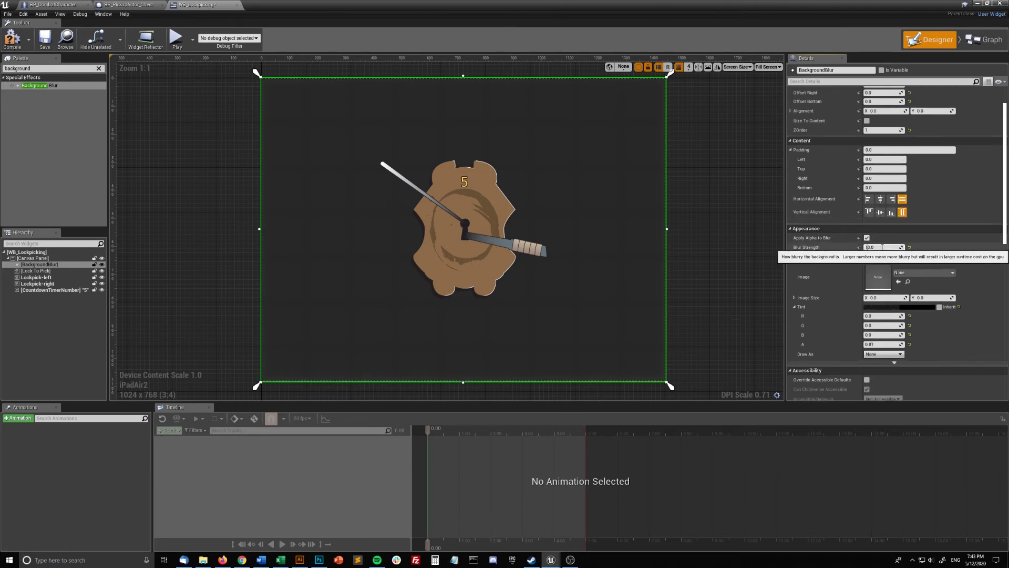